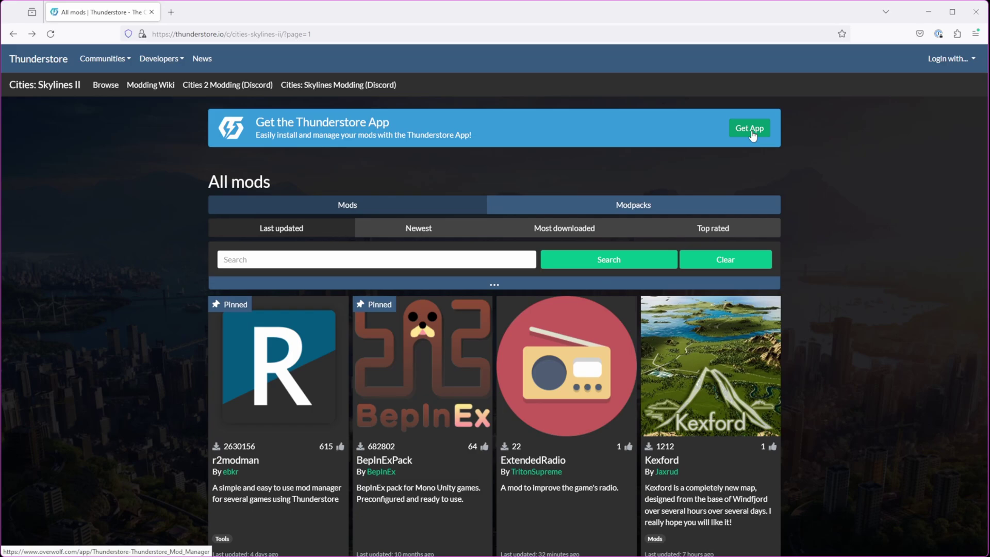
Choose Get App in the banner of the Cities: Skylines II All mods page
left_click(753, 130)
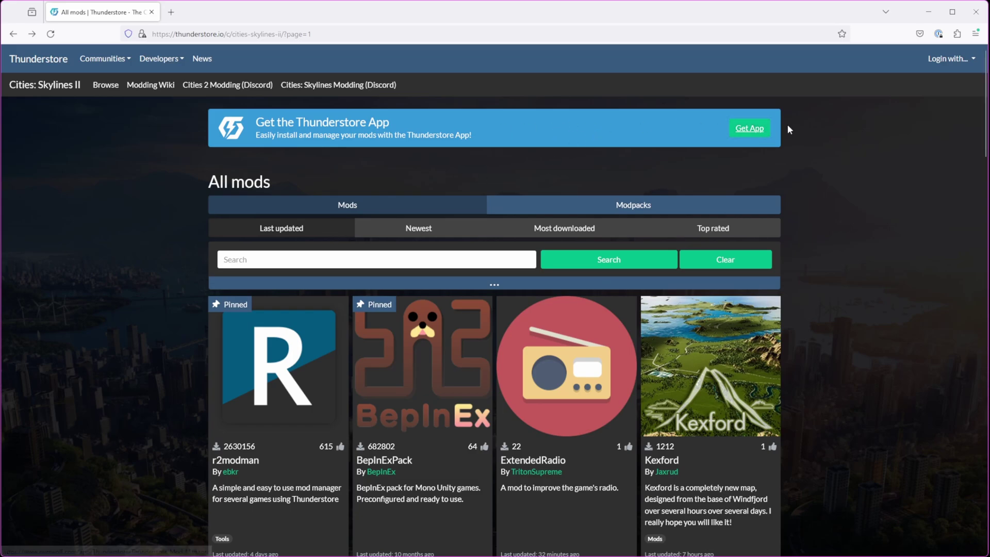
Download the Thunderstore Mod Manager installer from Overwolf and bring the Downloads folder into view
left_click(749, 129)
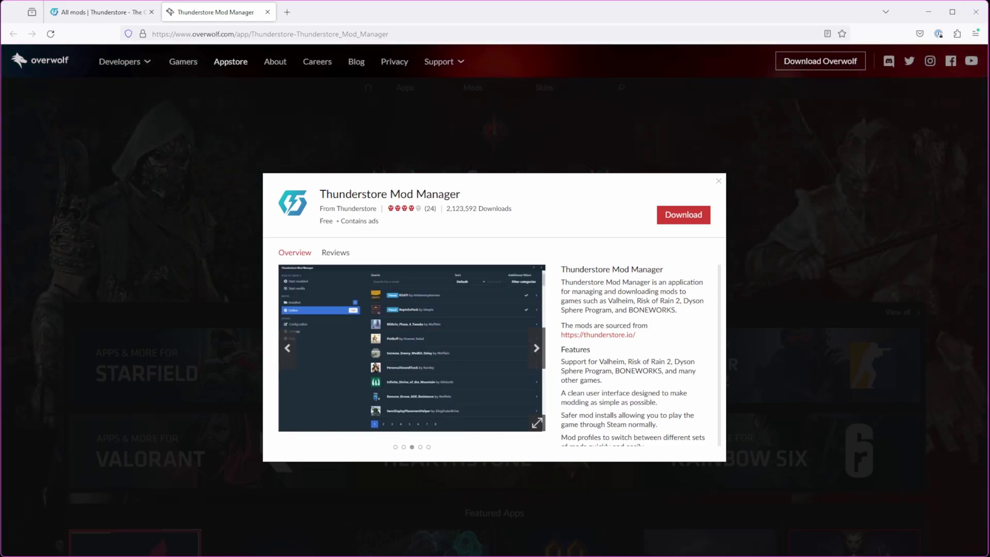
left_click_drag(801, 119, 691, 172)
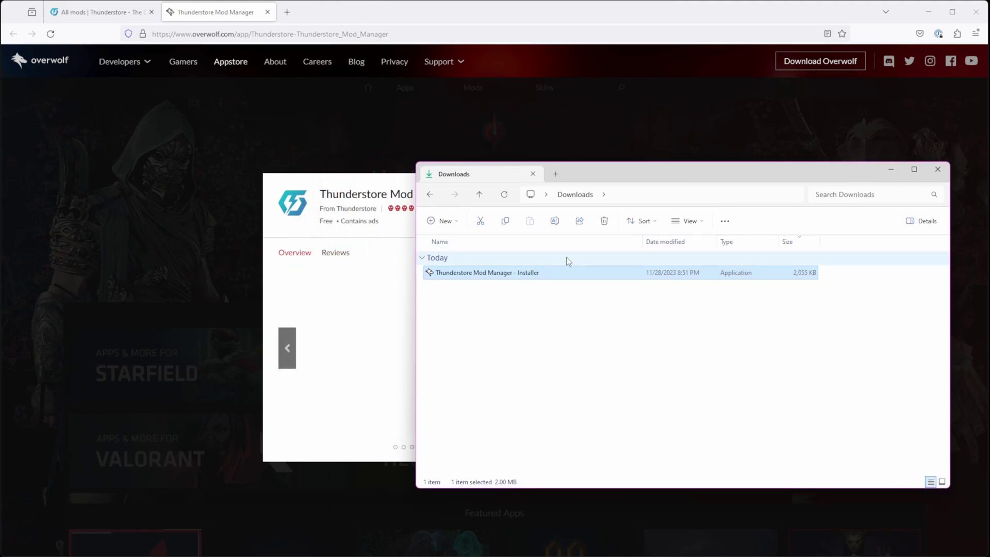
Run the Thunderstore Mod Manager installer and place the launched app window over the browser
double_click(531, 273)
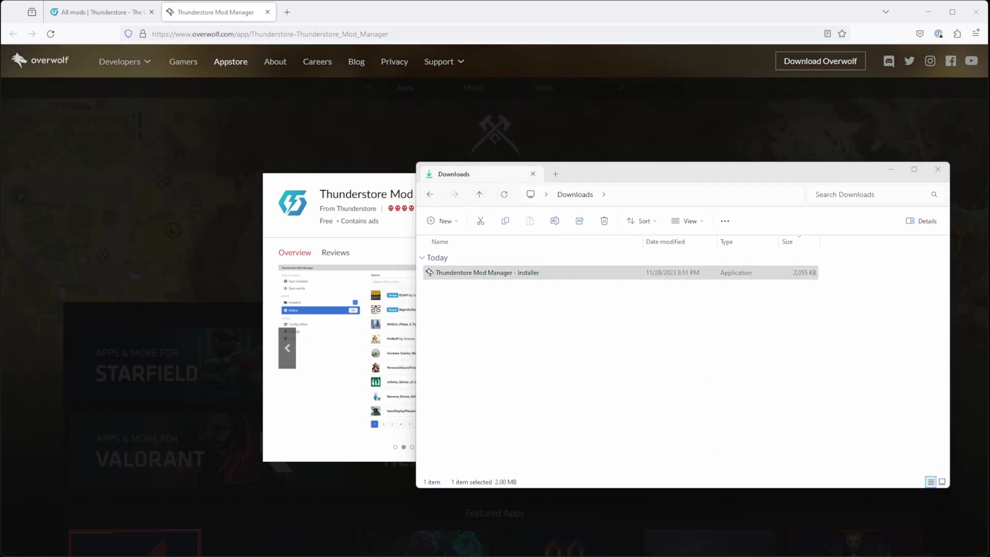
left_click_drag(918, 44, 356, 75)
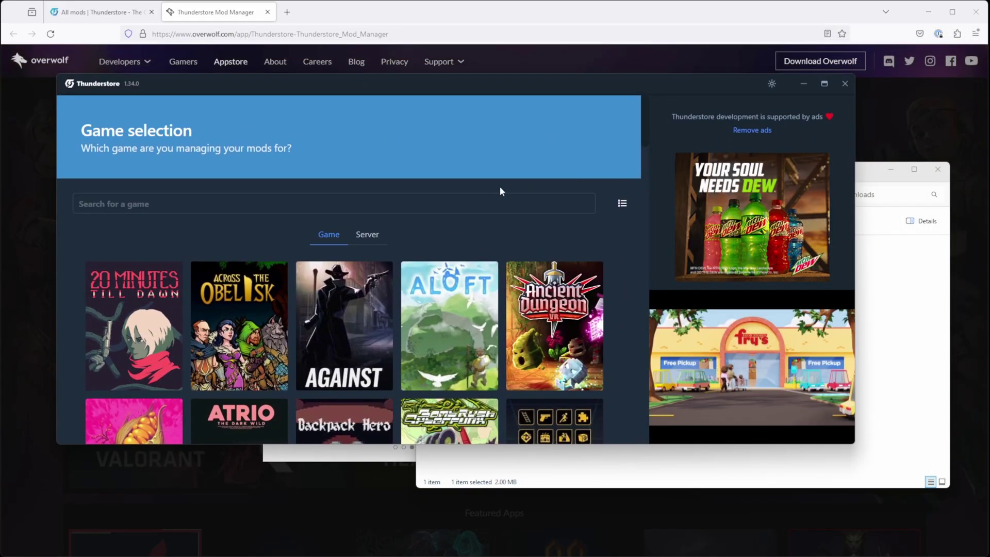
Maximize the mod manager, search 'cities', then select Cities: Skylines II as the game
double_click(580, 78)
left_click(495, 130)
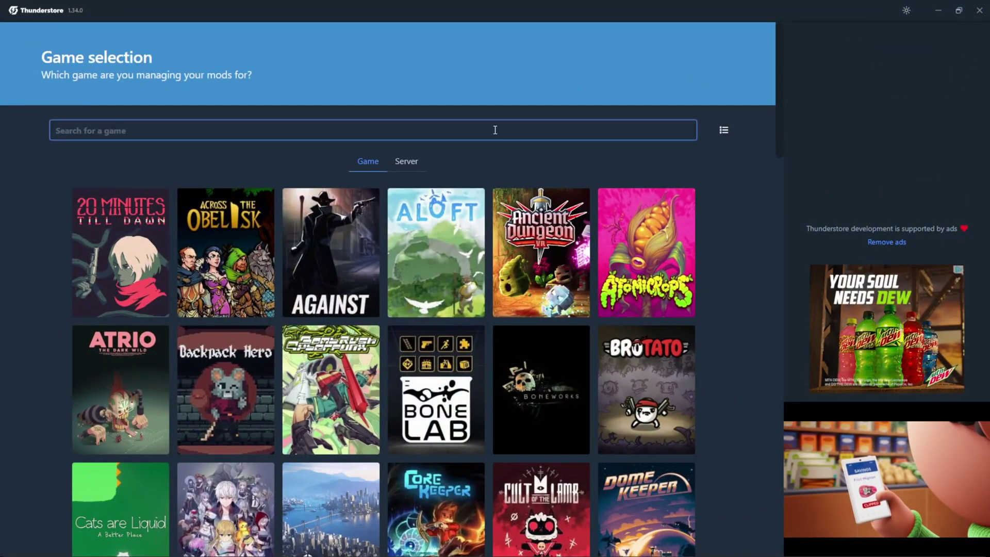
type("cities")
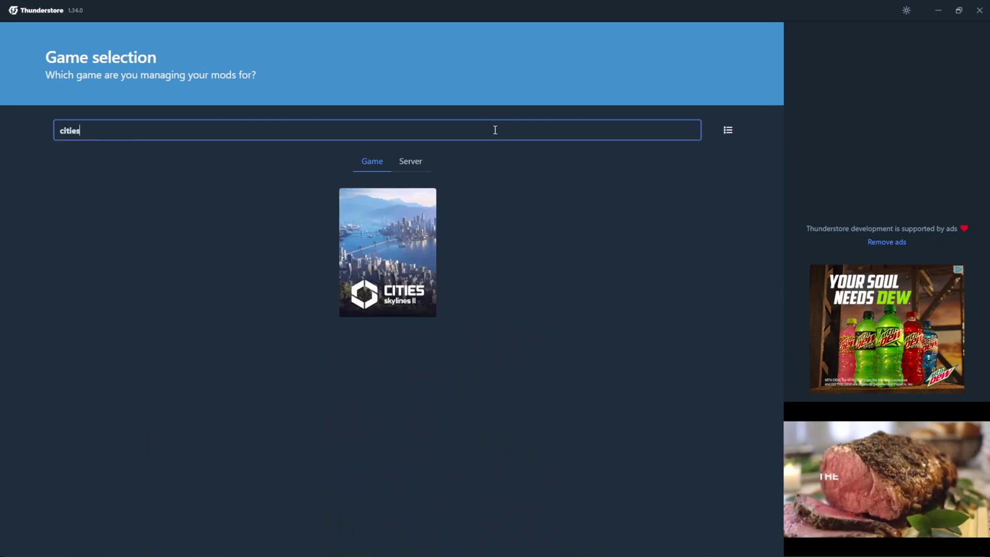
double_click(155, 131)
key("BackSpace")
scroll(269, 327, "down", 12)
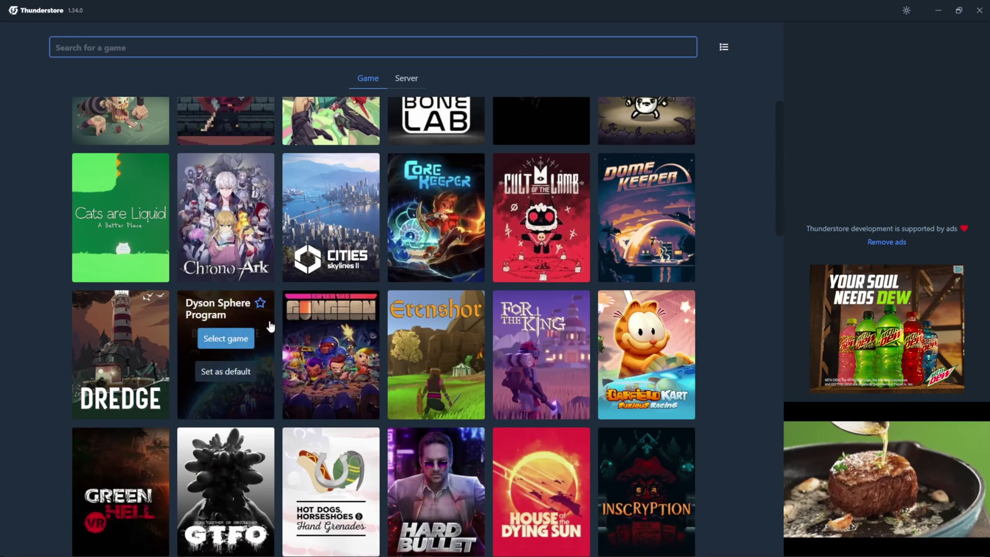
scroll(382, 278, "up", 15)
mouse_move(336, 258)
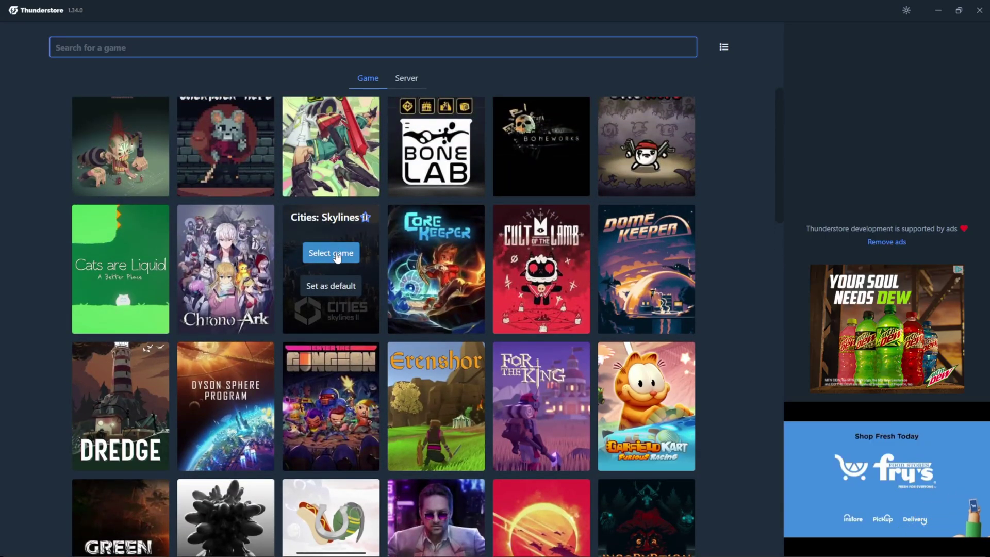
left_click(331, 254)
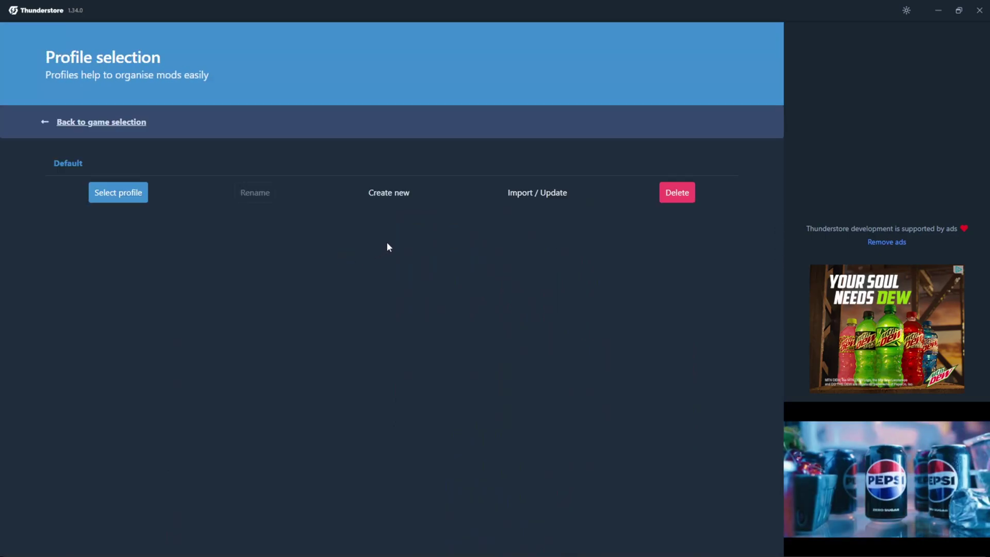
Create a new profile named 'My Crazy Mods' and load it
left_click(389, 193)
left_click(321, 285)
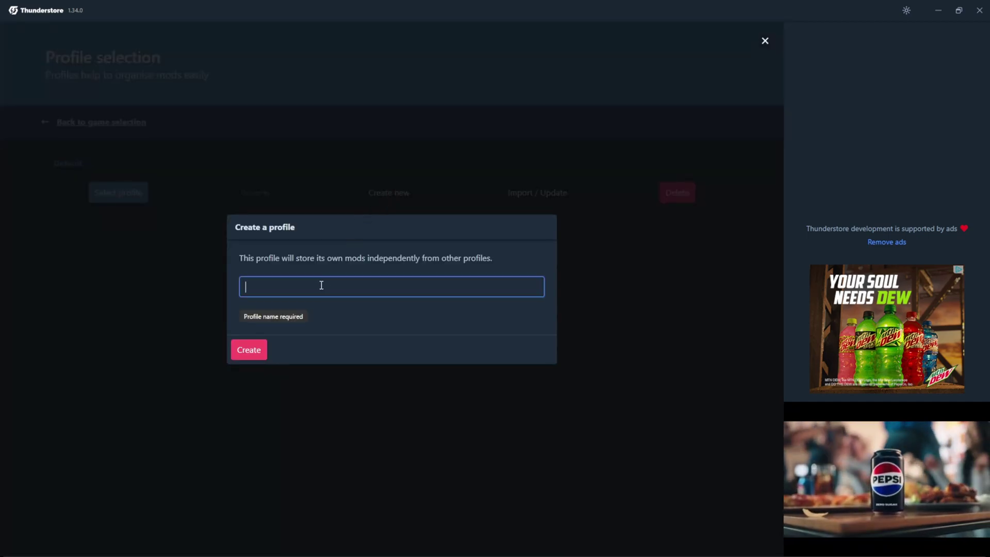
type("My")
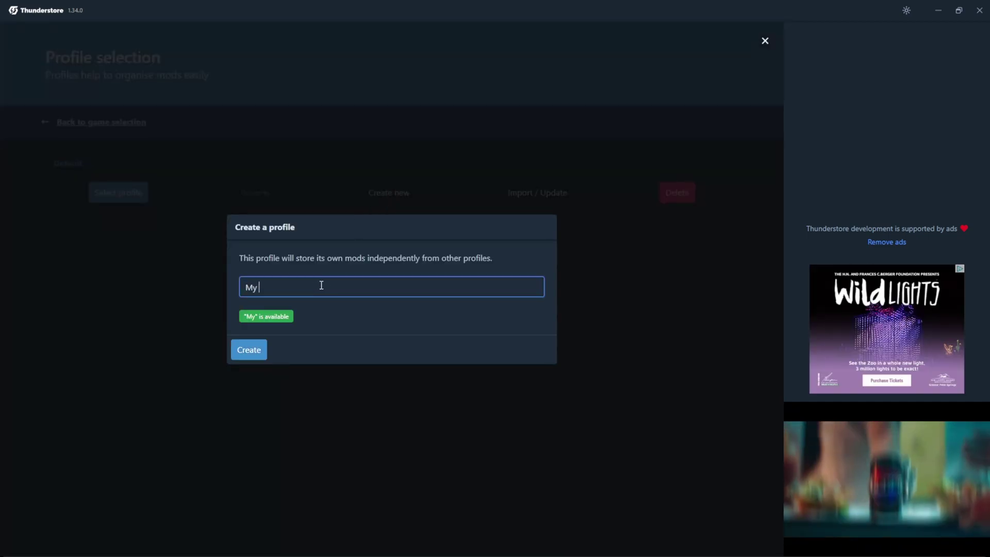
type(" Crazy Mods")
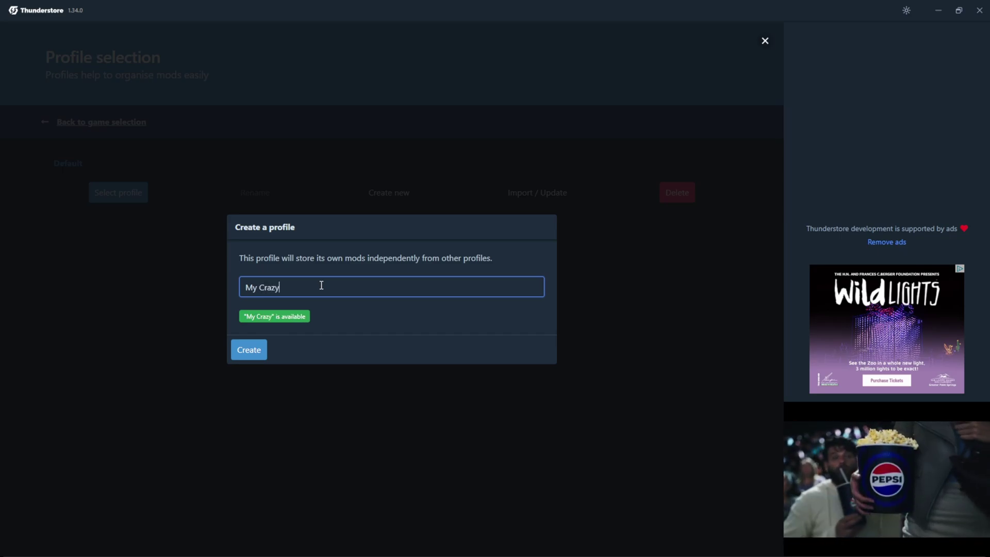
left_click(252, 351)
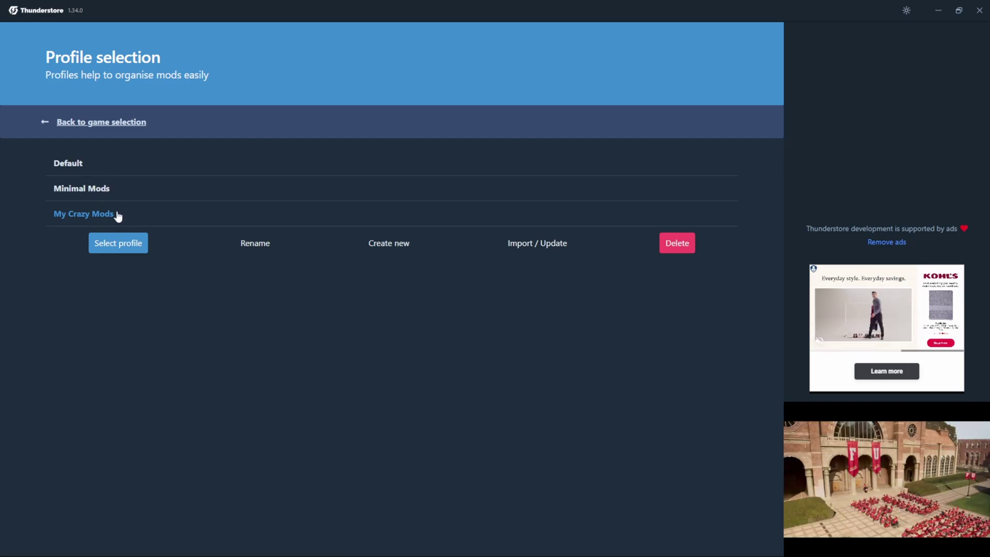
left_click(134, 250)
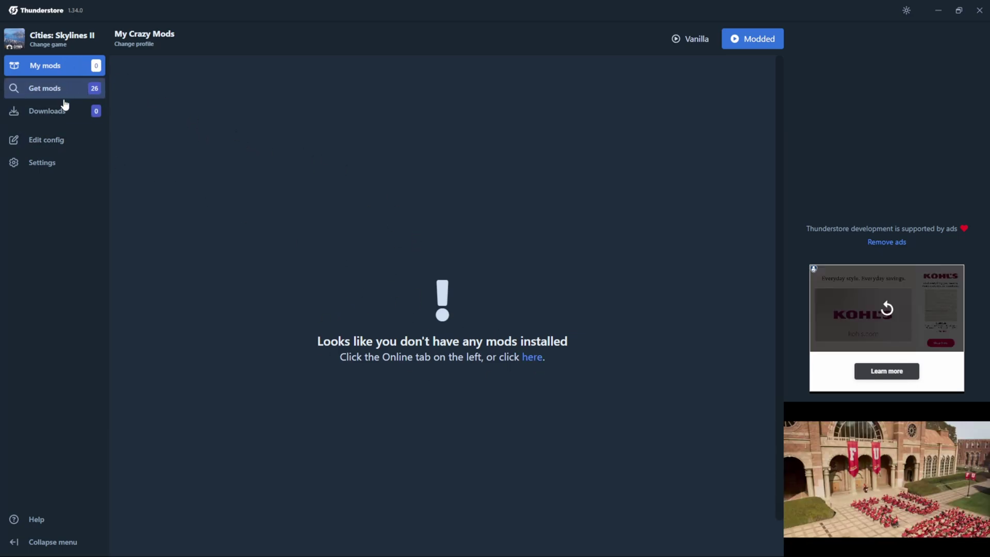
Install BepInExPack with its dependencies from Get mods, then view the profile's installed mods
left_click(534, 358)
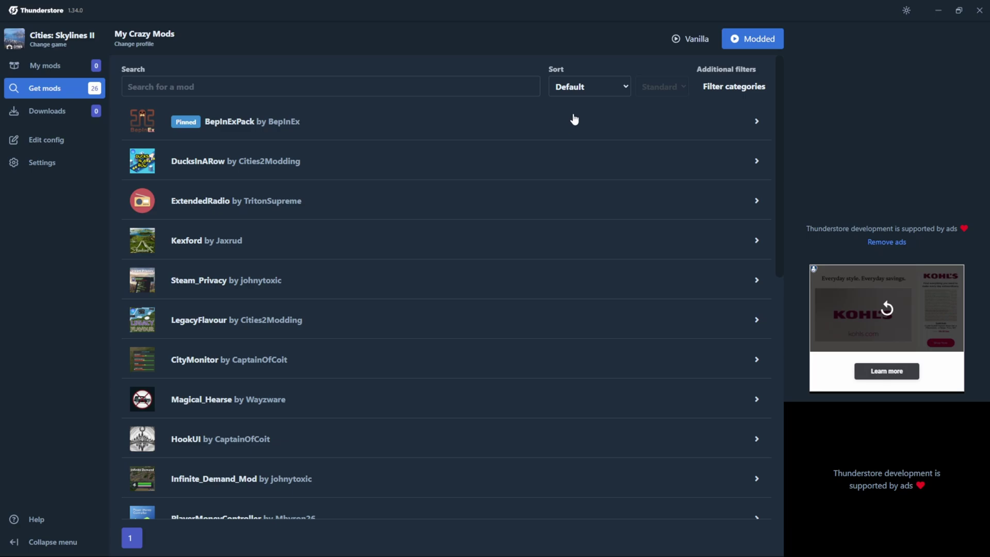
left_click(345, 124)
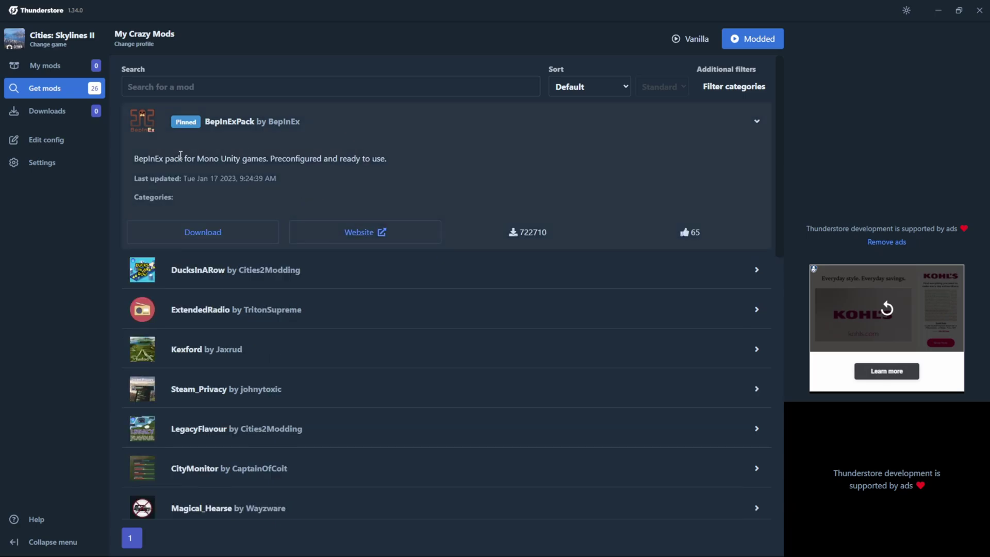
left_click(216, 236)
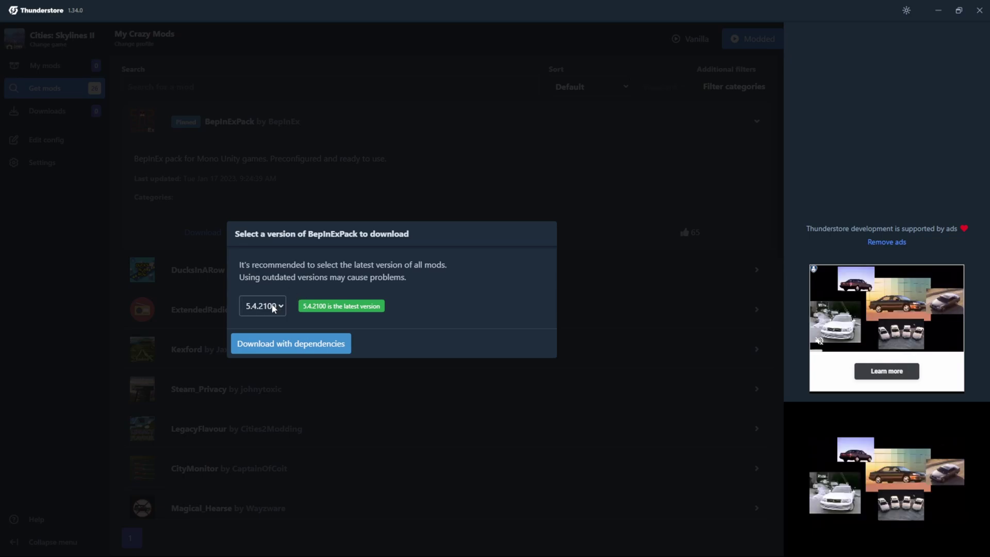
left_click(304, 345)
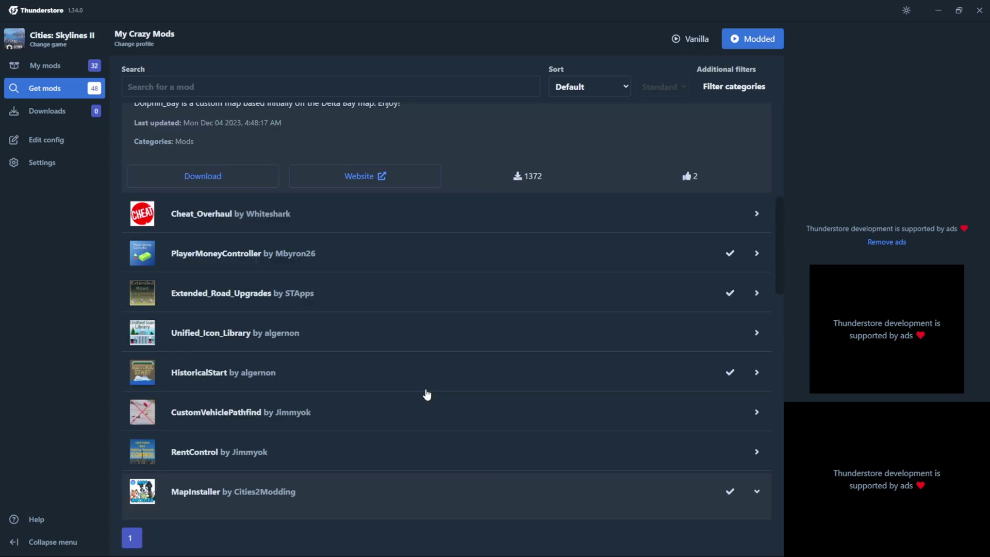
left_click(59, 70)
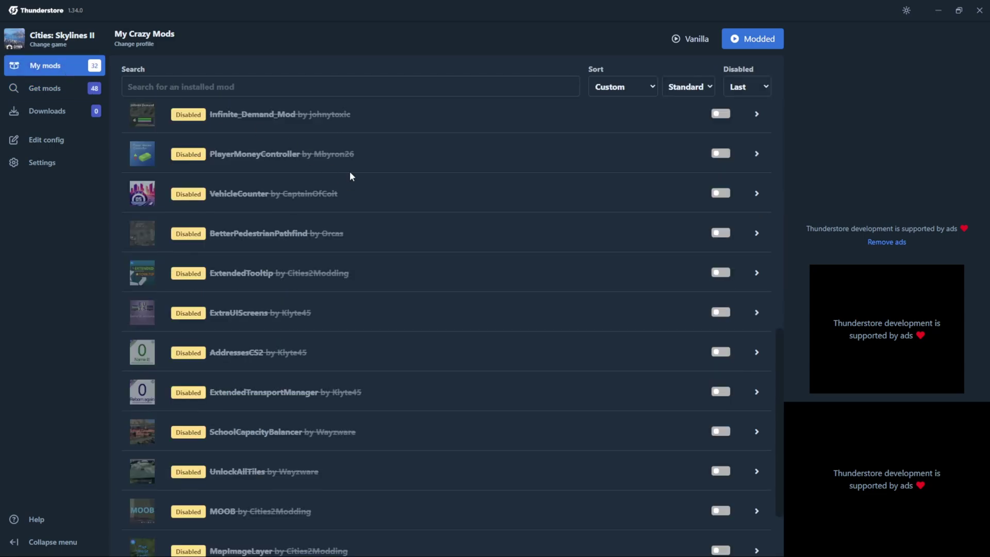
scroll(464, 180, "up", 5)
scroll(471, 176, "up", 8)
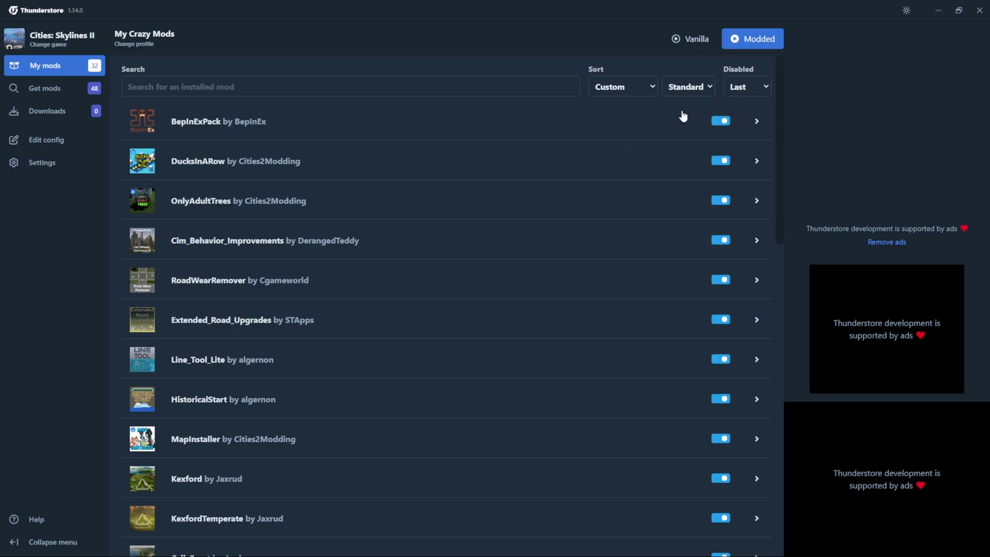
left_click(748, 89)
left_click(748, 90)
scroll(426, 168, "down", 1)
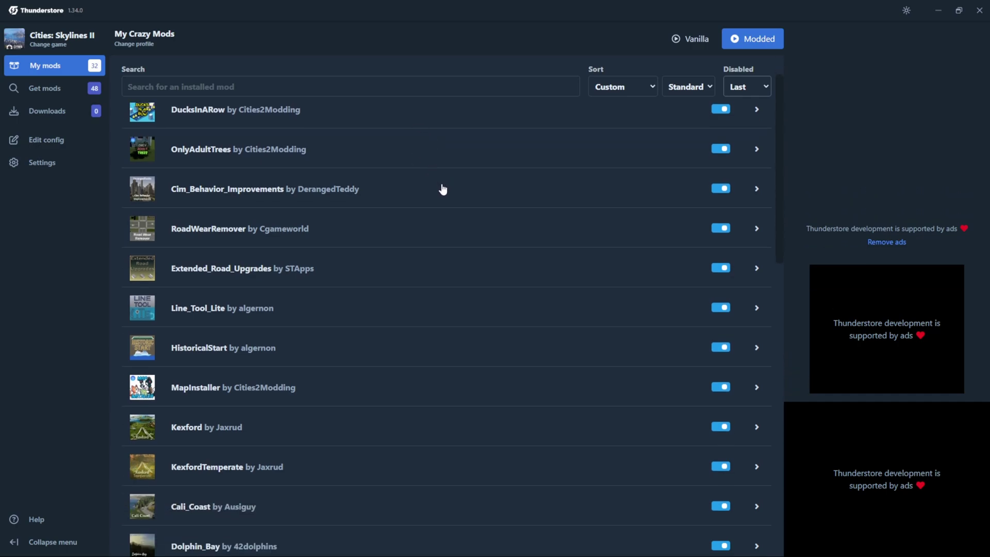
scroll(442, 190, "down", 3)
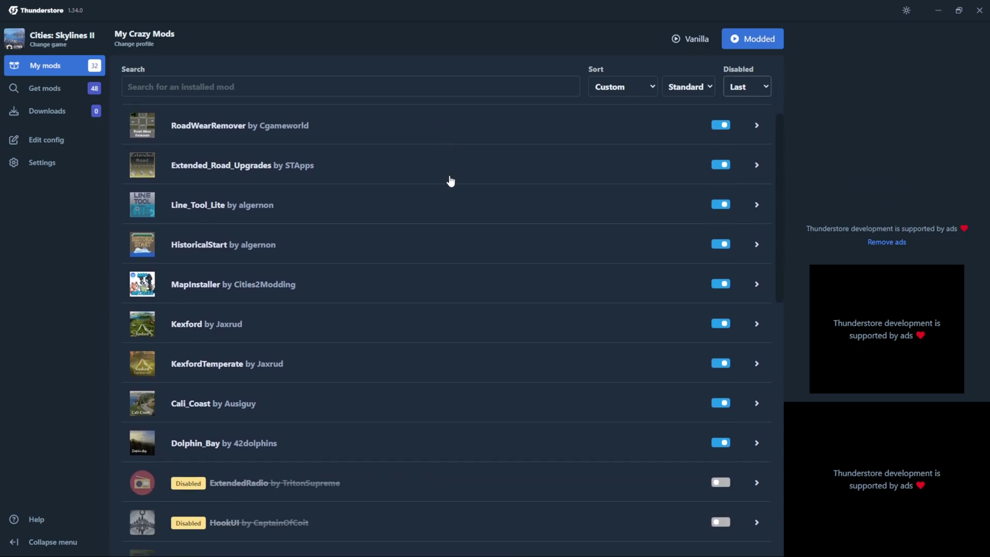
scroll(451, 180, "down", 1)
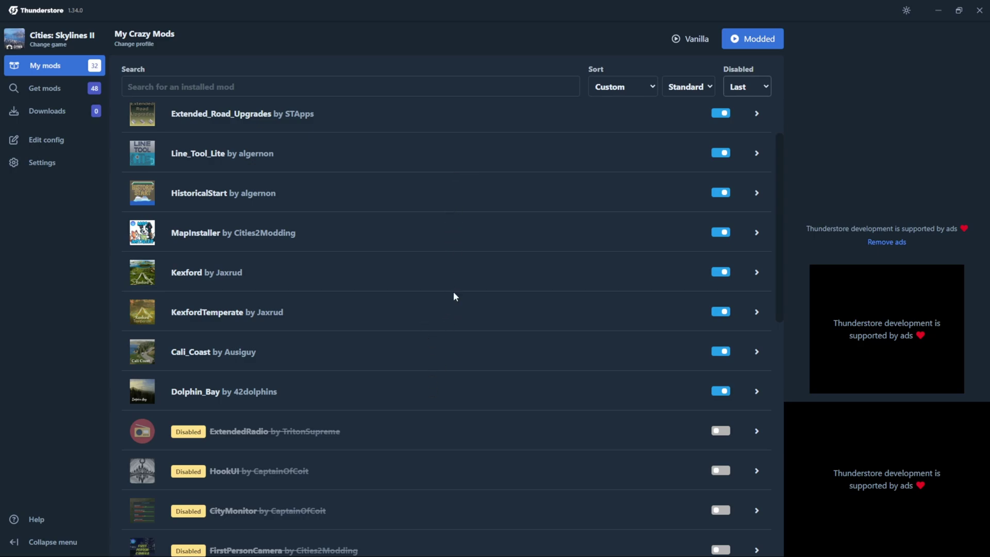
scroll(464, 292, "down", 4)
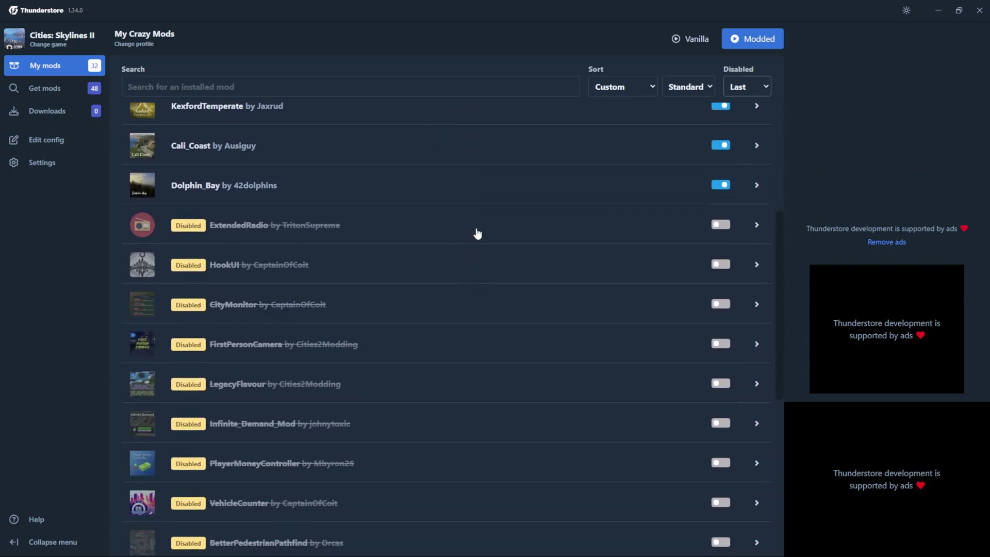
scroll(478, 233, "down", 3)
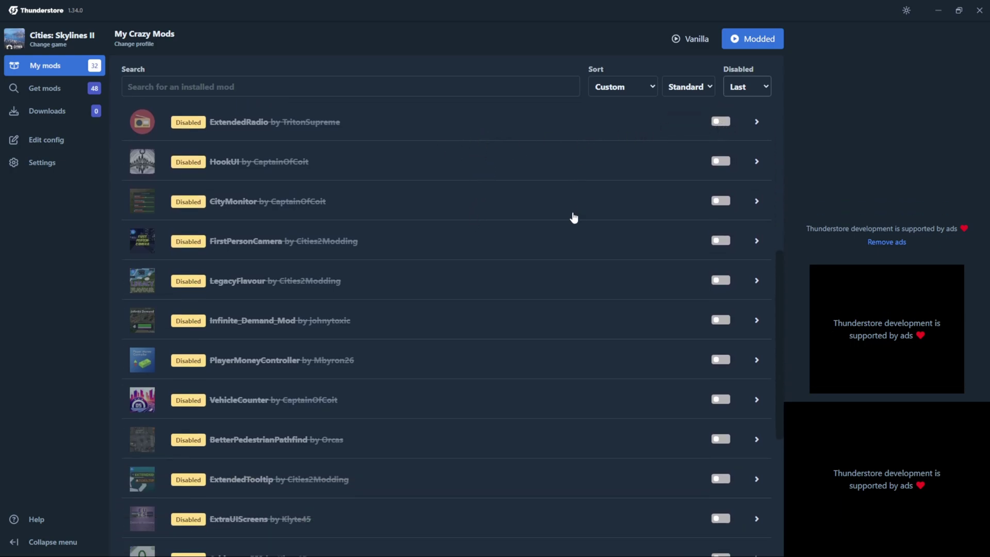
scroll(574, 219, "down", 6)
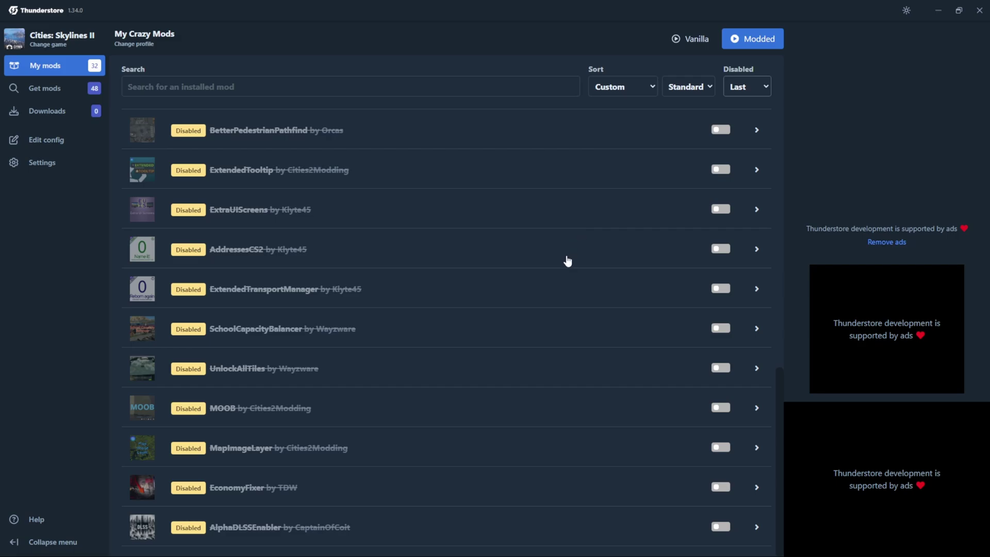
scroll(576, 279, "up", 10)
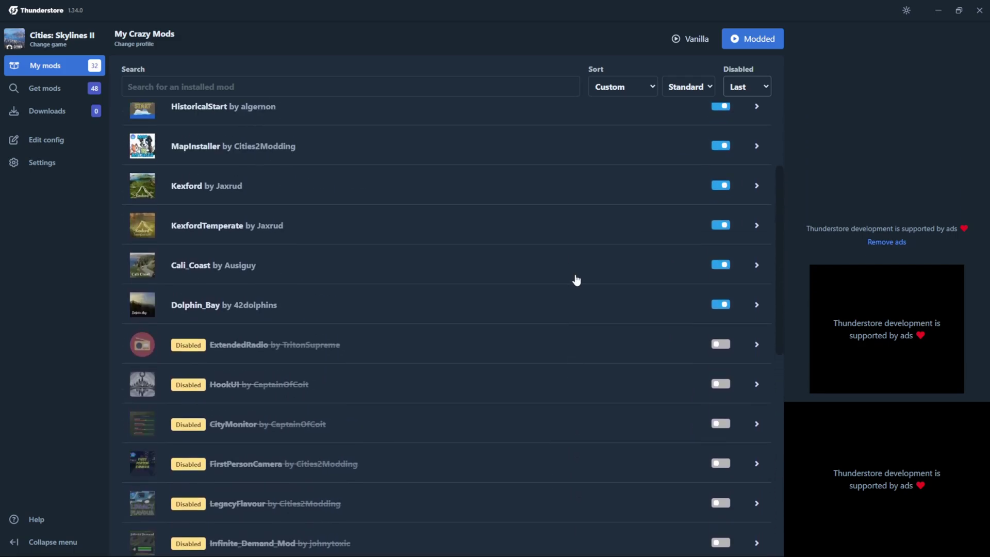
scroll(577, 280, "up", 1)
scroll(575, 280, "up", 5)
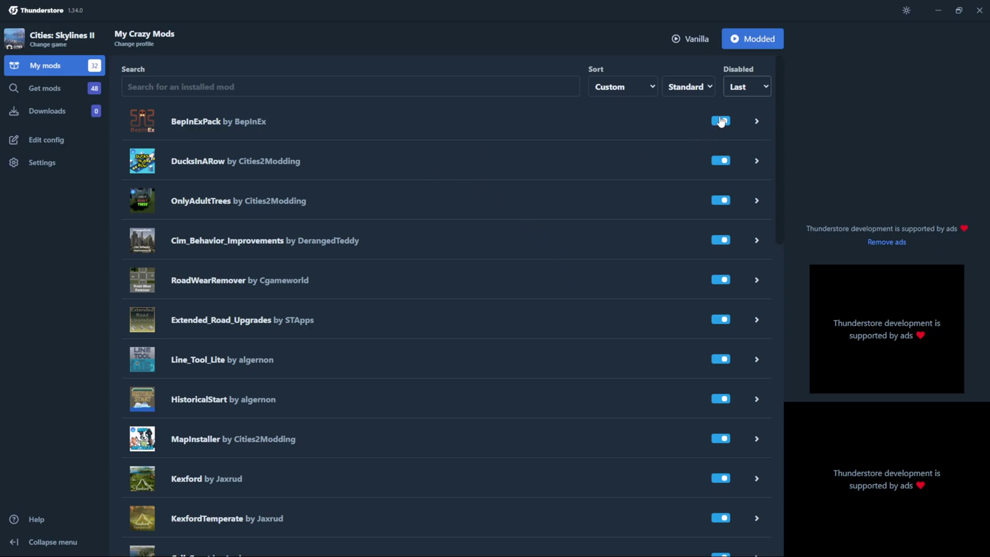
Launch Cities: Skylines II with mods and preview the Kexford and Kexford Temperate maps
left_click(765, 45)
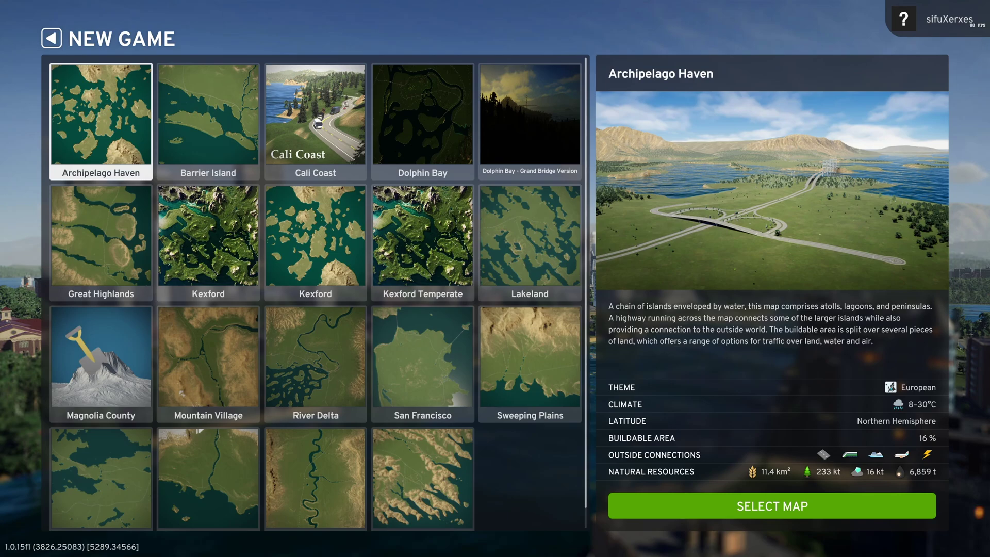
left_click(208, 243)
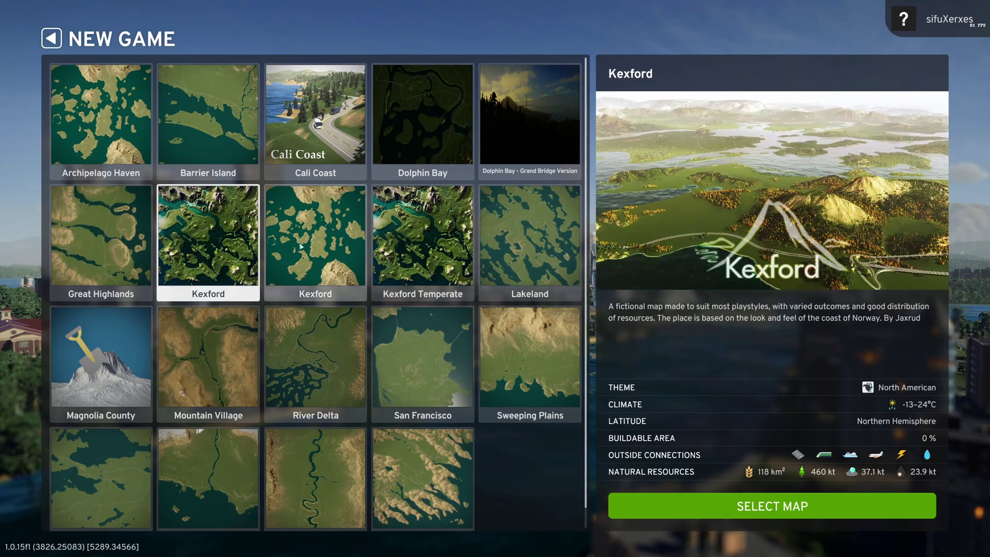
left_click(316, 242)
left_click(419, 246)
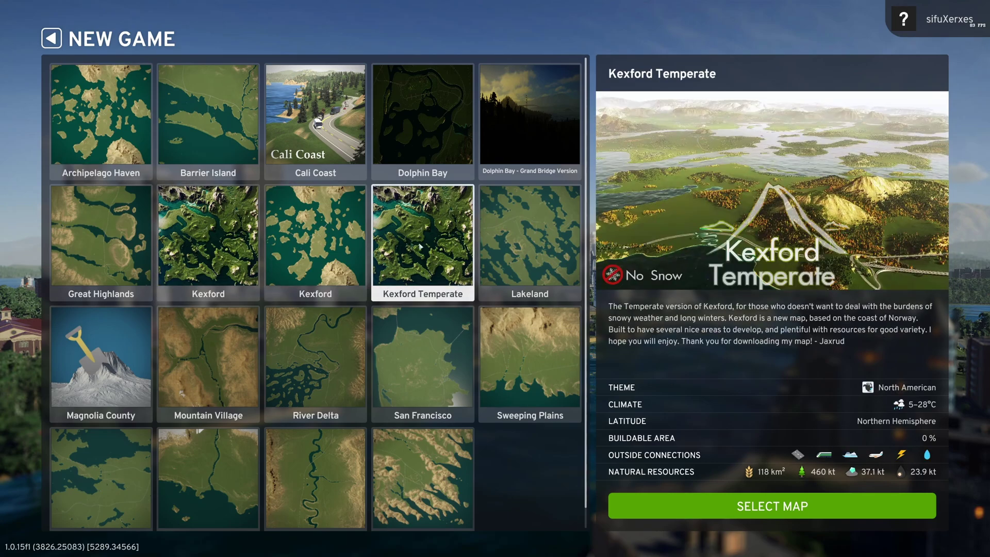
left_click(234, 251)
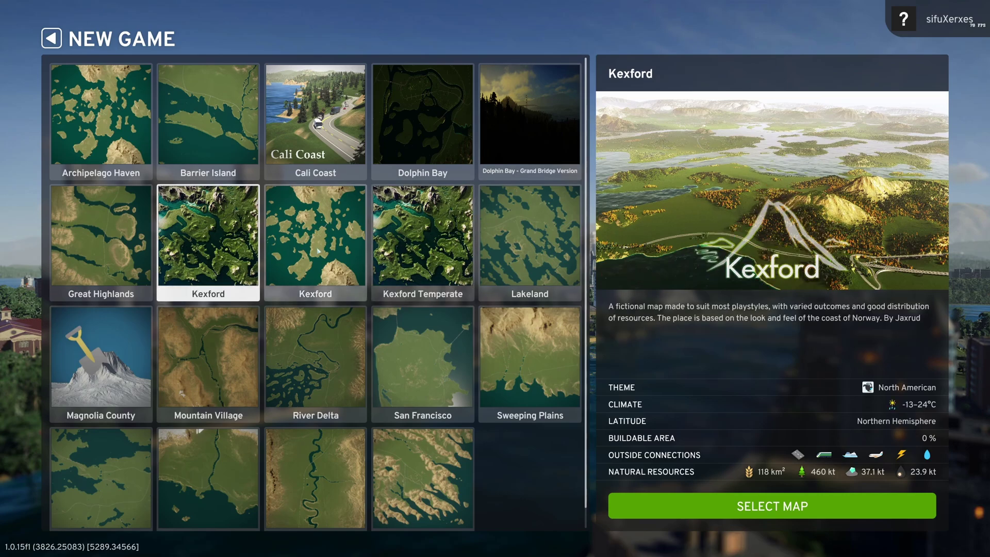
left_click(316, 246)
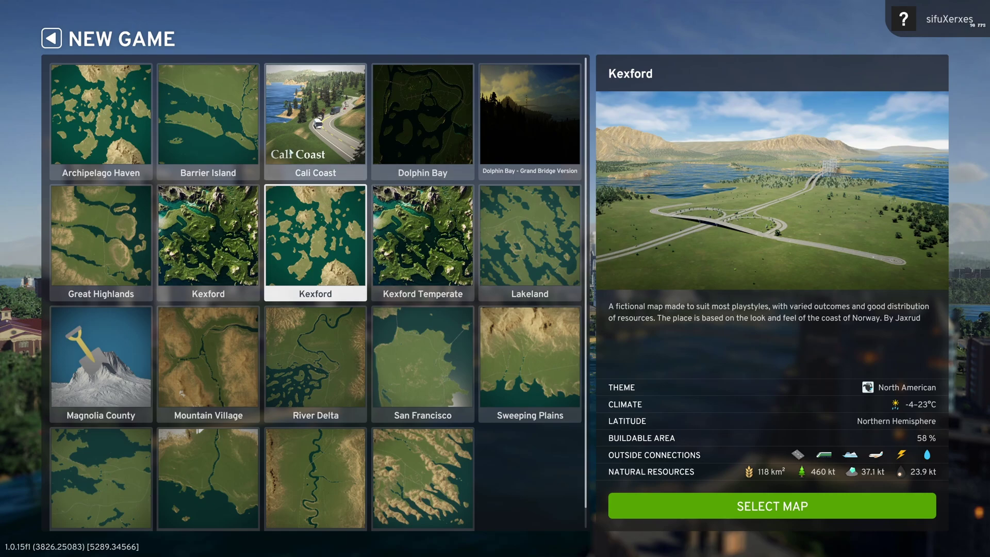
Preview Cali Coast, Dolphin Bay, Dolphin Bay Grand Bridge and Barrier Island, then choose Kexford
left_click(312, 129)
left_click(423, 129)
left_click(533, 129)
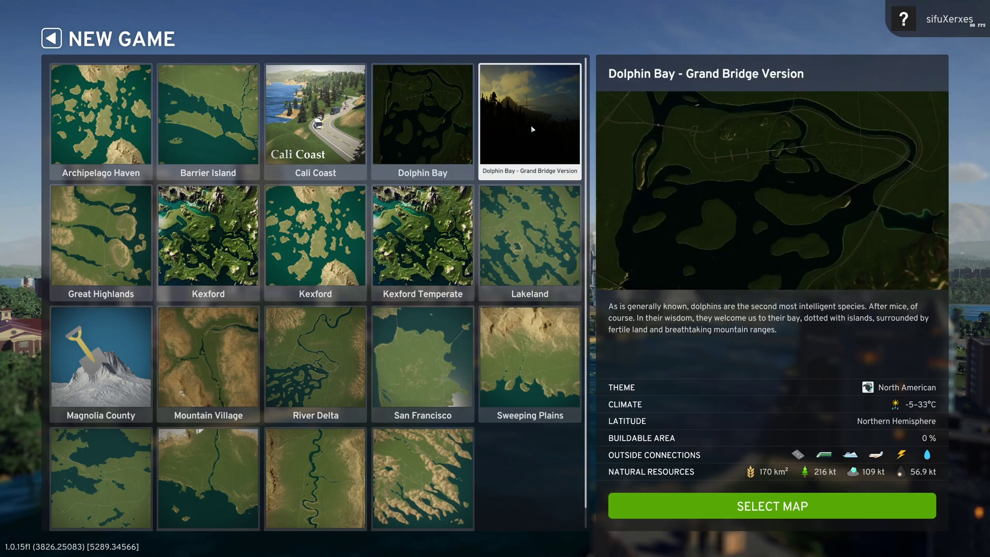
scroll(432, 211, "down", 1)
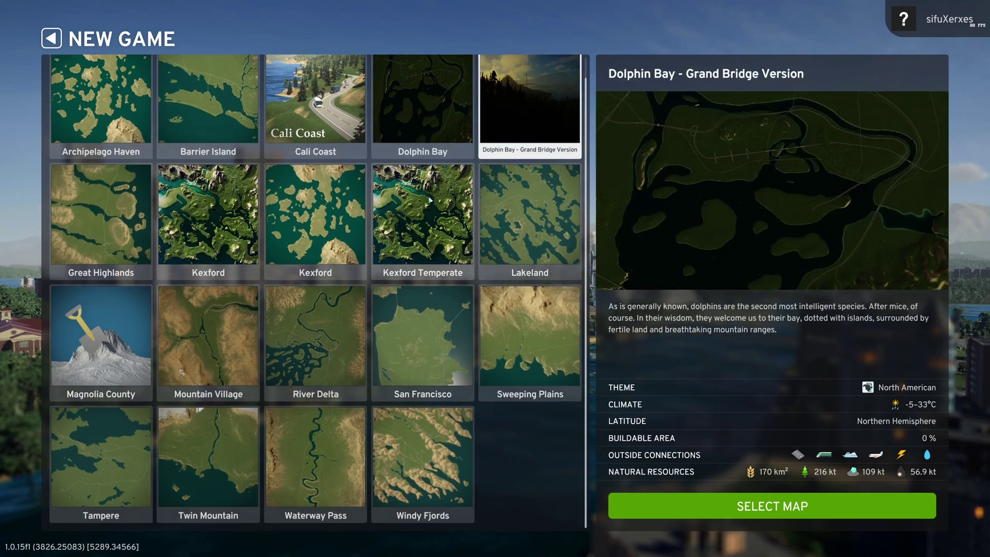
scroll(430, 201, "up", 1)
left_click(312, 129)
left_click(233, 138)
left_click(235, 247)
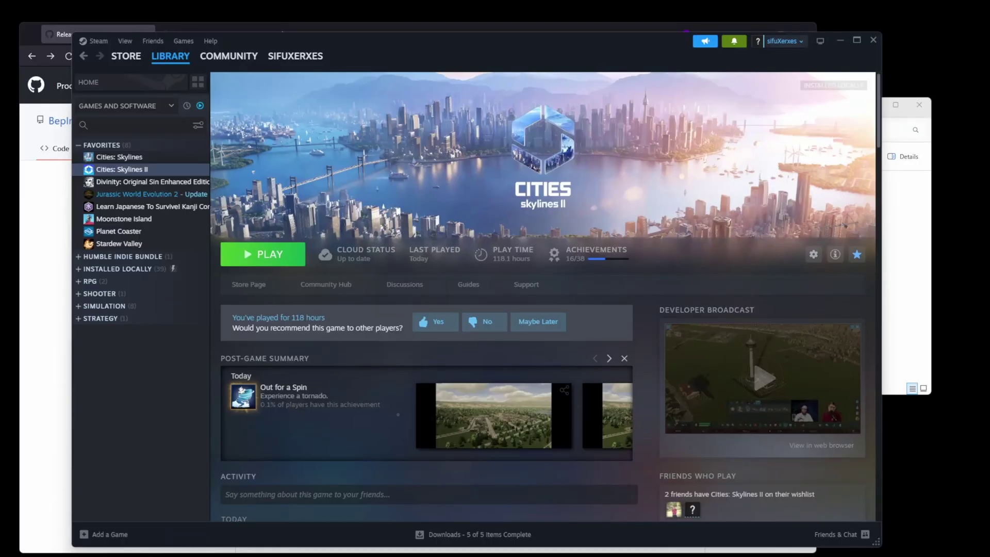
Open the Cities: Skylines II install folder via Steam Properties > Installed Files > Browse
right_click(133, 173)
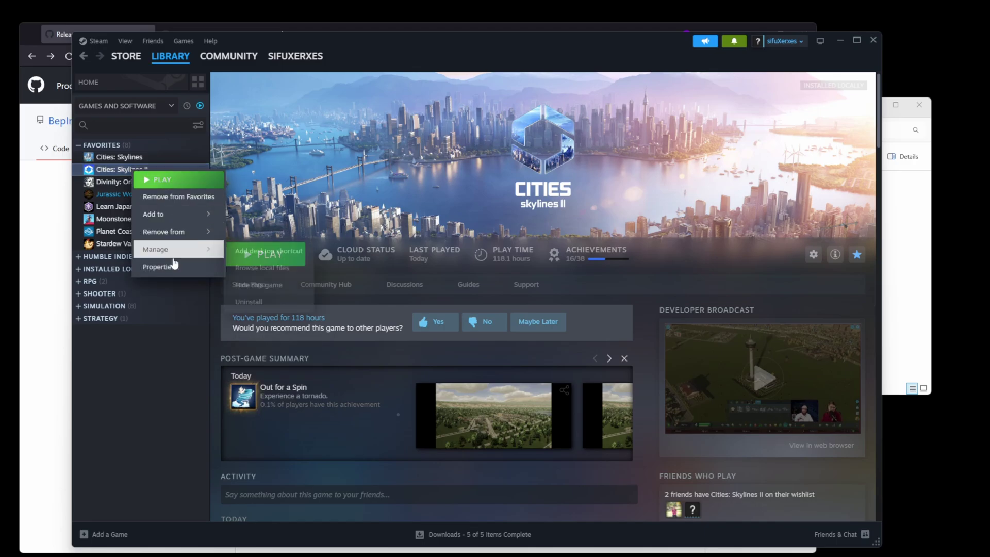
right_click(112, 173)
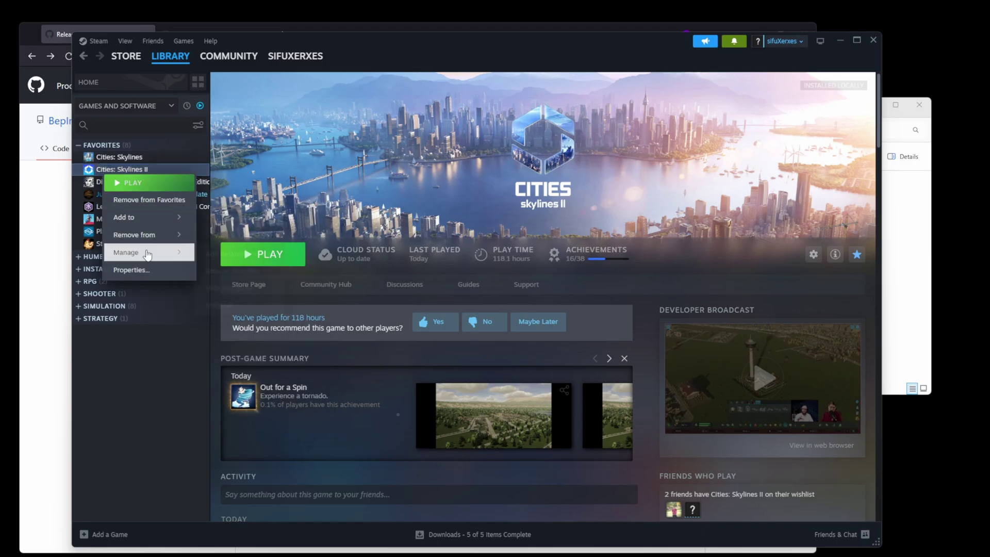
left_click(154, 270)
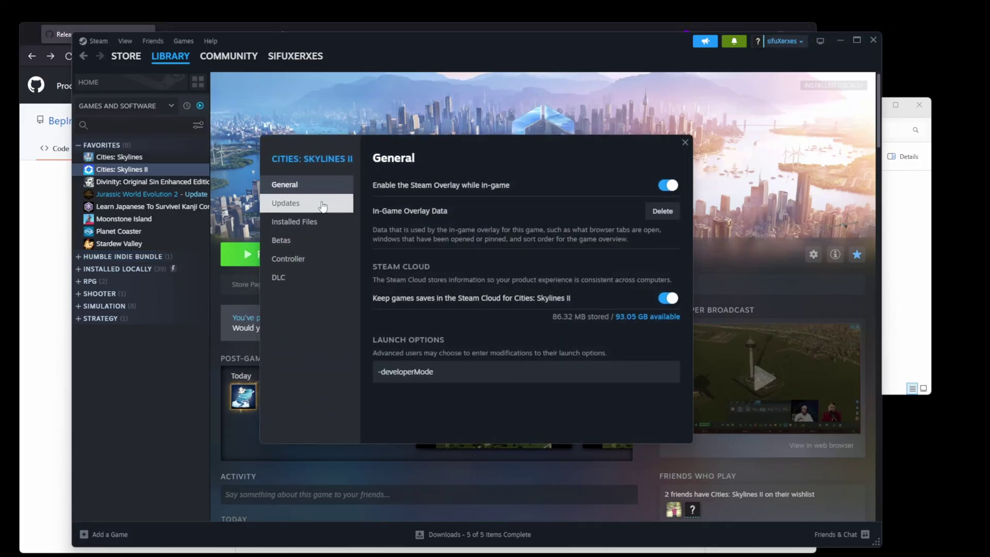
left_click(323, 225)
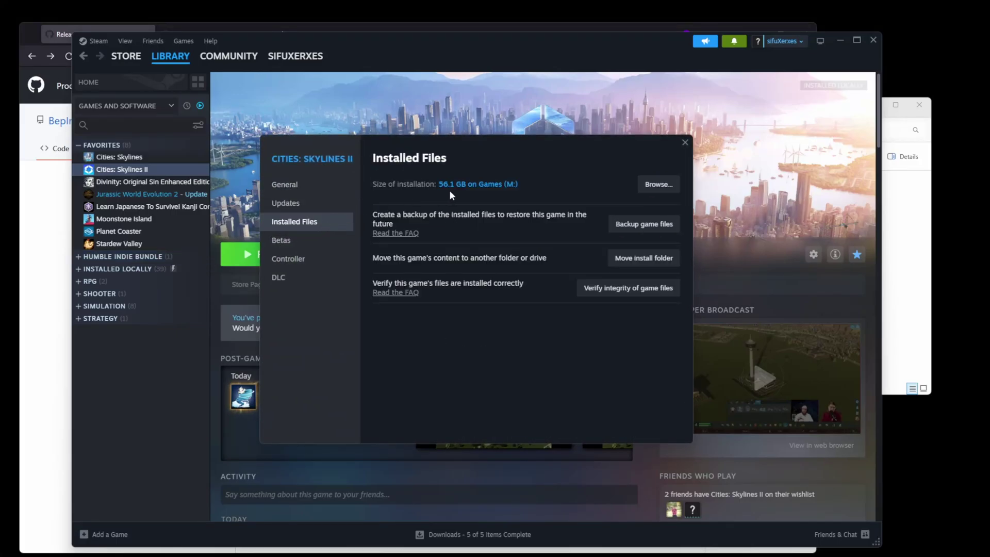
left_click(658, 188)
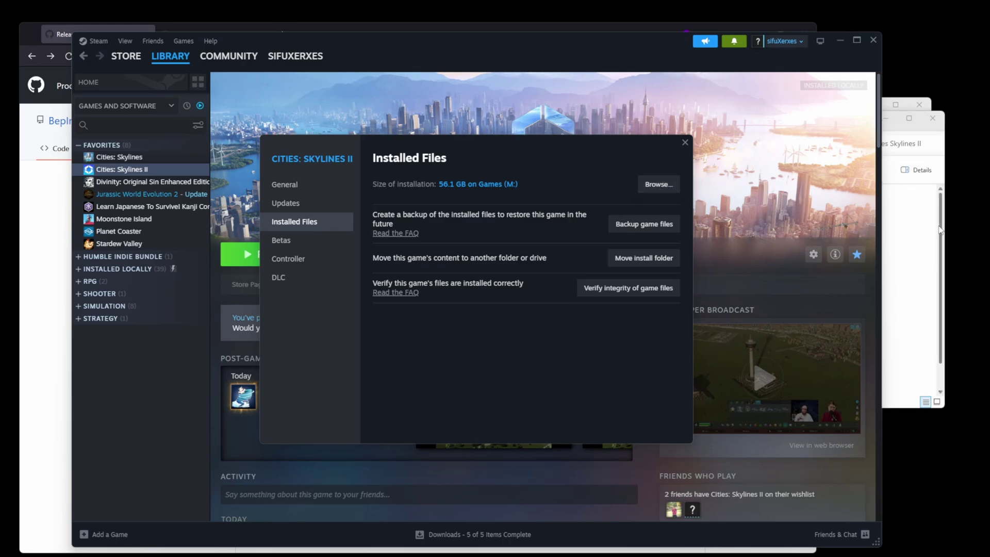
left_click(940, 229)
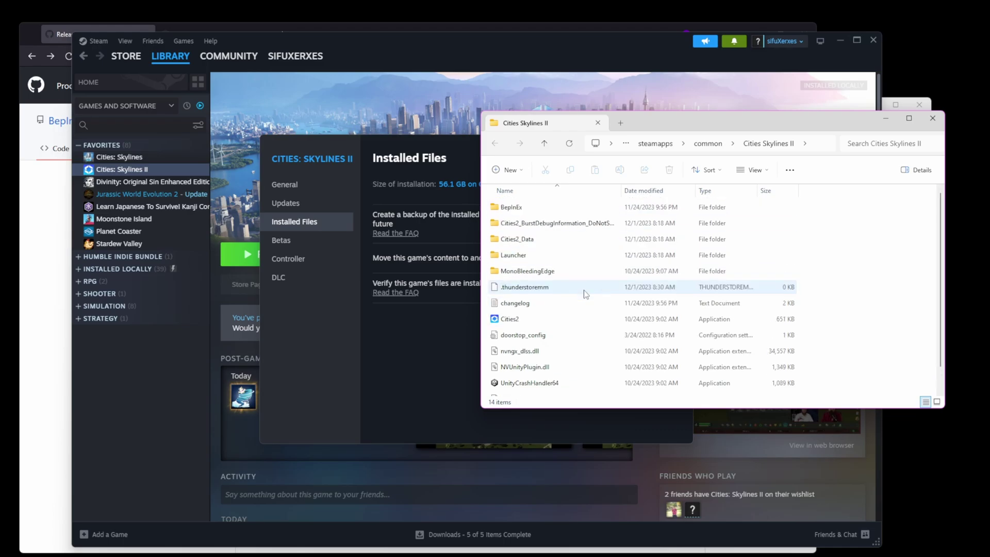
left_click_drag(679, 130, 632, 185)
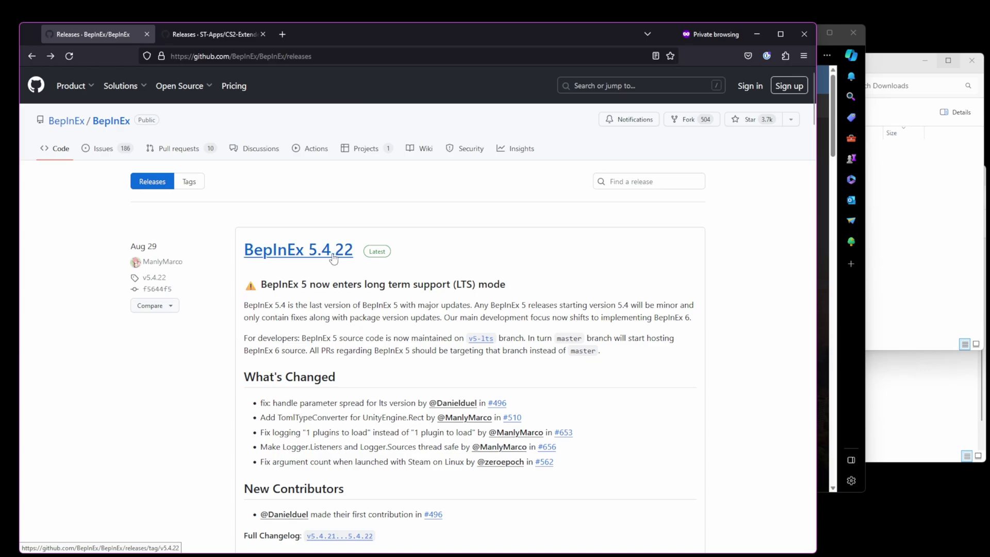
Download BepInEx_x64_5.4.22.0.zip from the BepInEx 5.4.22 release assets on GitHub
scroll(336, 260, "down", 10)
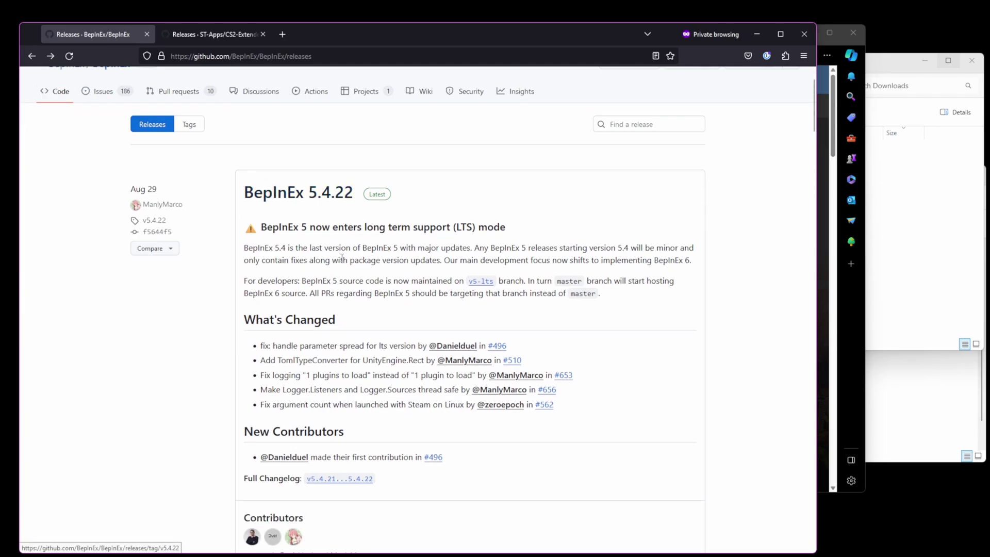
scroll(341, 263, "up", 10)
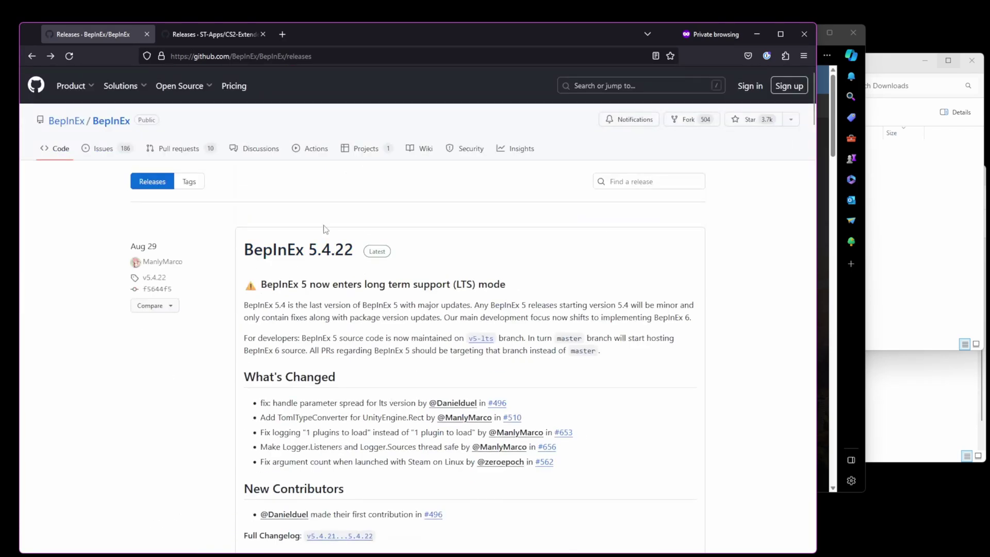
left_click(330, 252)
scroll(420, 238, "down", 5)
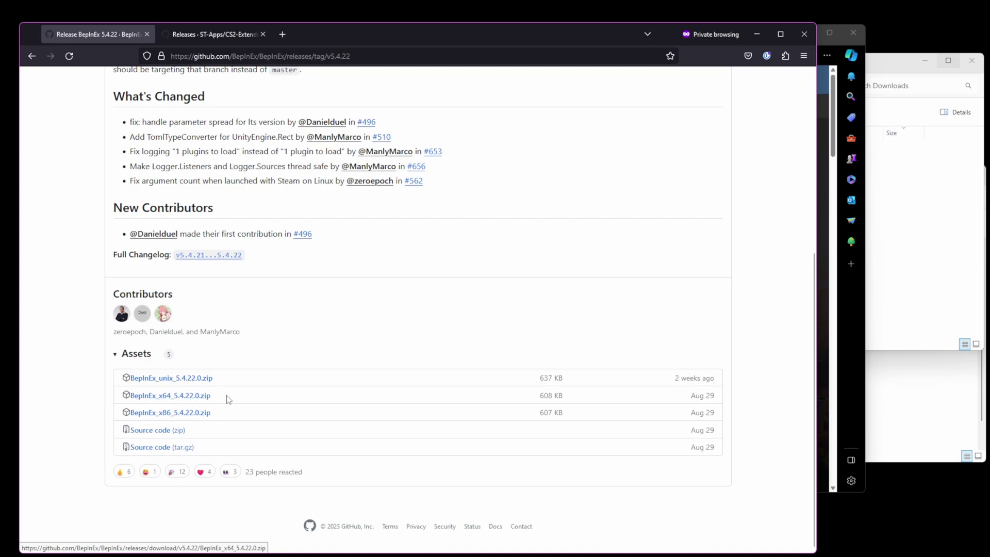
left_click(212, 396)
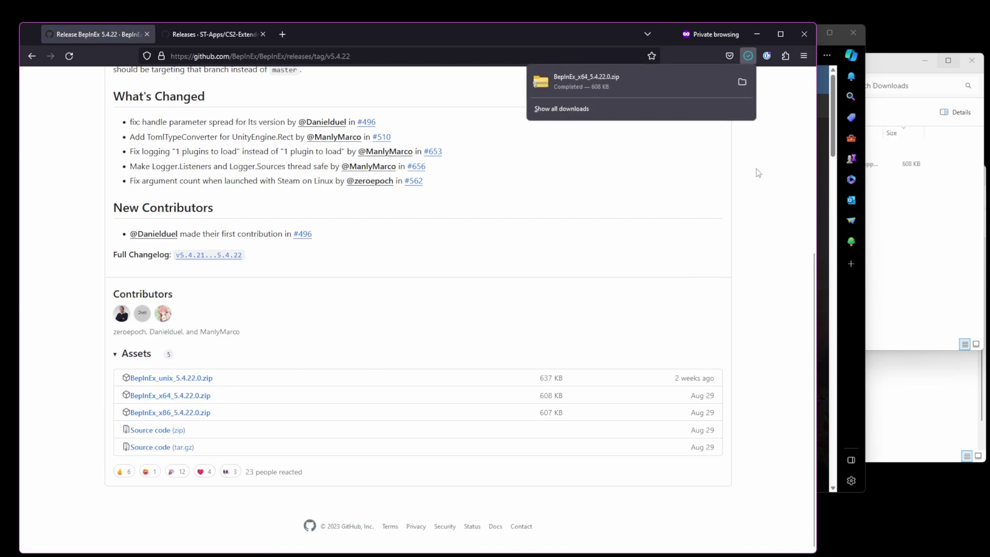
left_click(654, 235)
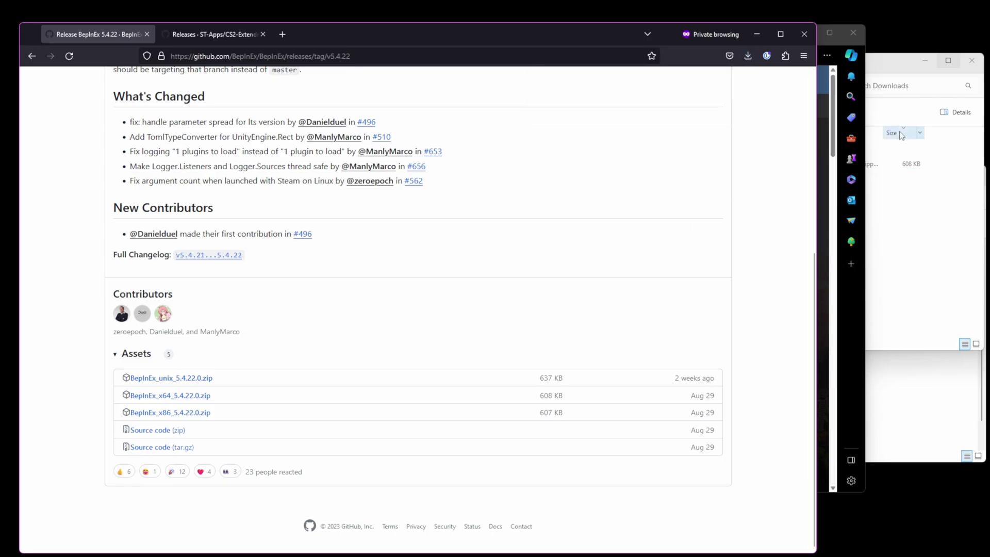
left_click(883, 62)
left_click(360, 287)
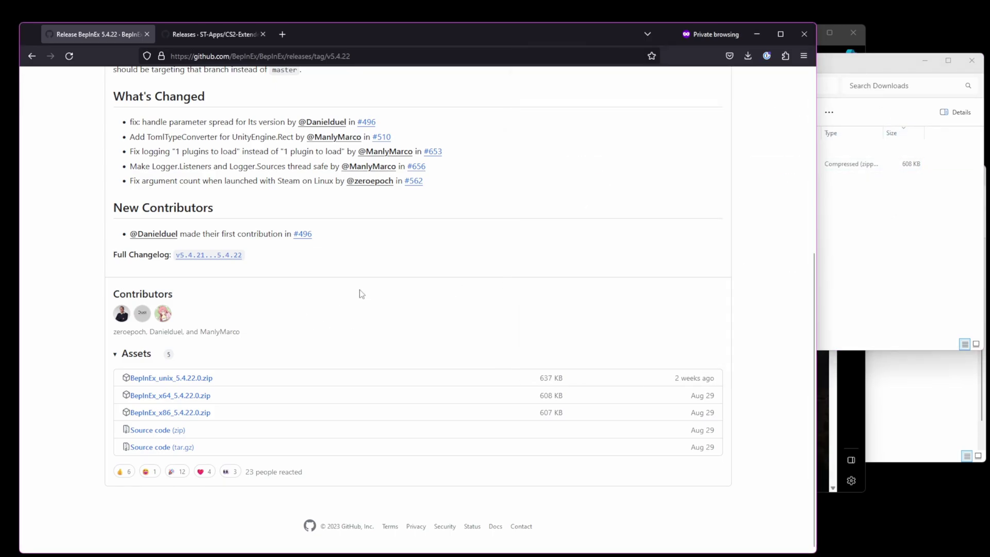
scroll(298, 195, "up", 5)
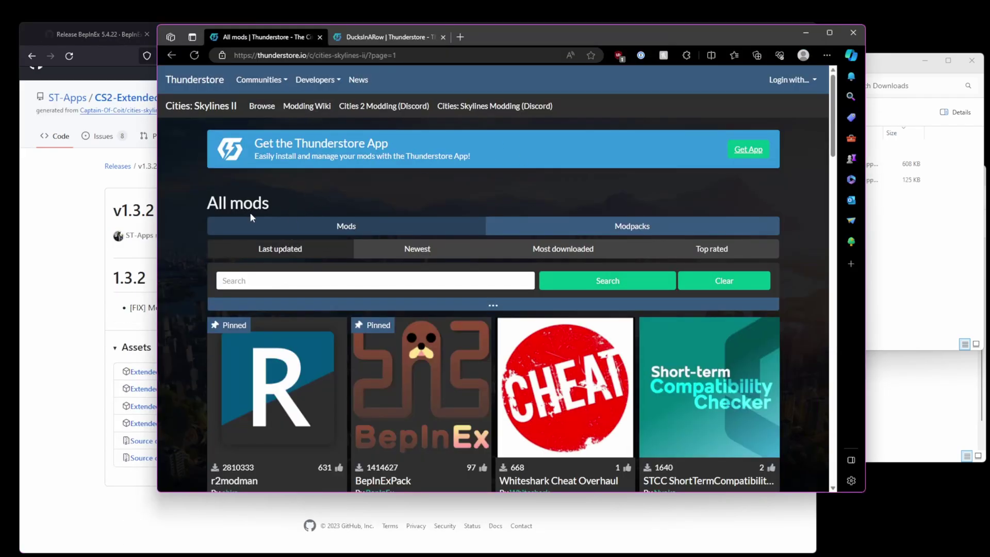
Follow the DucksInARow page to its GitHub releases and download DucksInARow_v0.0.3_BepInExv5.zip
scroll(344, 195, "down", 2)
scroll(414, 251, "up", 2)
left_click(385, 43)
scroll(435, 204, "down", 1)
scroll(425, 234, "up", 1)
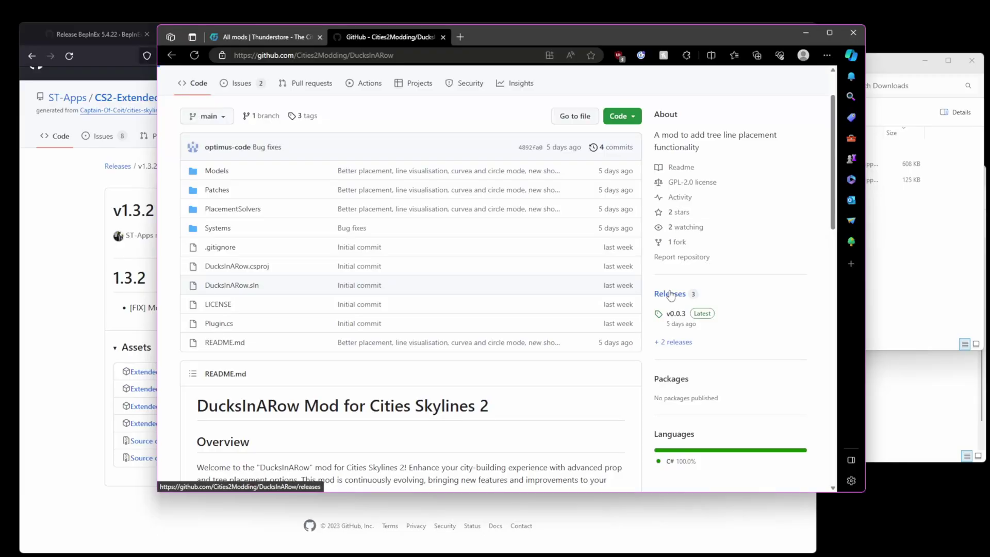
left_click(668, 290)
scroll(495, 250, "down", 3)
scroll(489, 246, "up", 2)
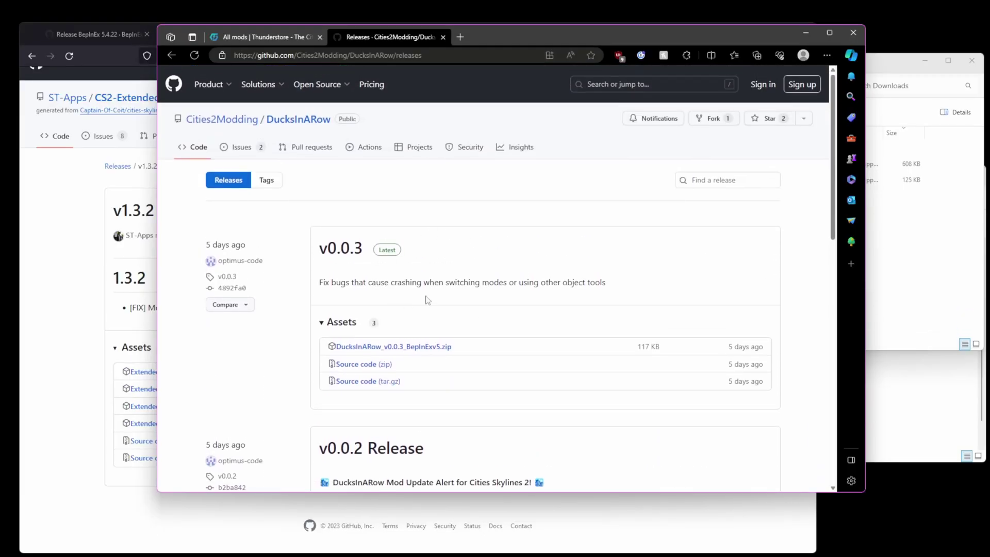
left_click(437, 348)
left_click(894, 264)
Extract the BepInEx_x64_5.4.22.0 zip in Downloads with Extract All
right_click(589, 163)
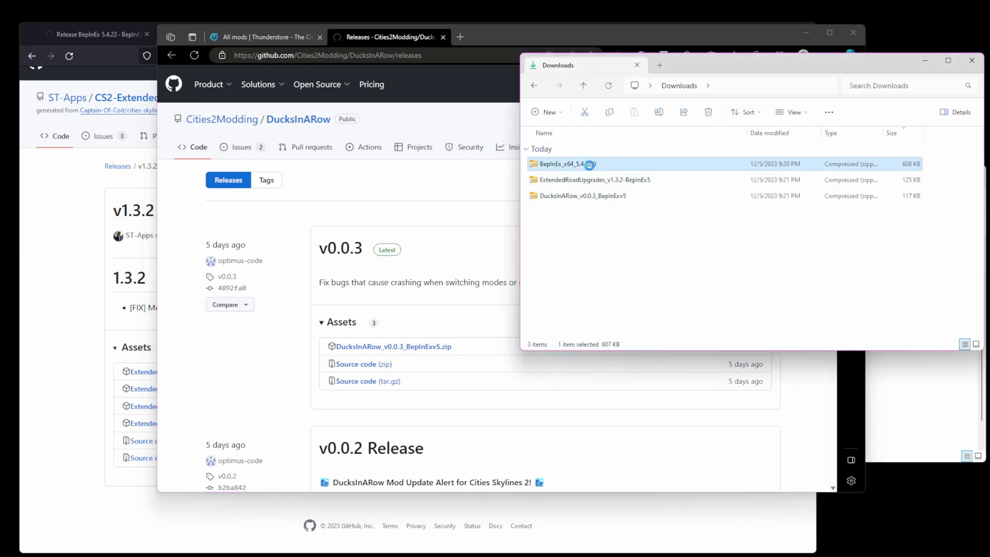
left_click(641, 287)
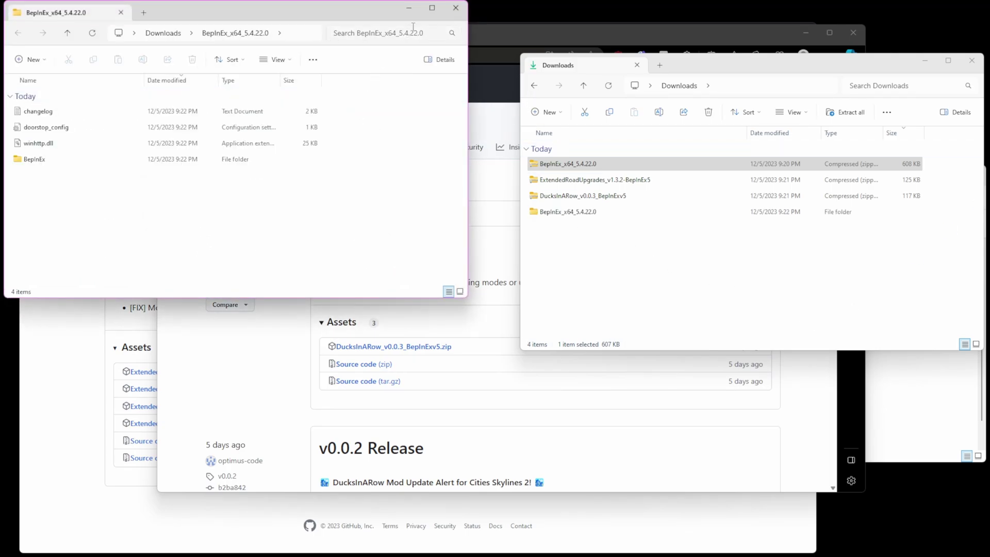
left_click(456, 8)
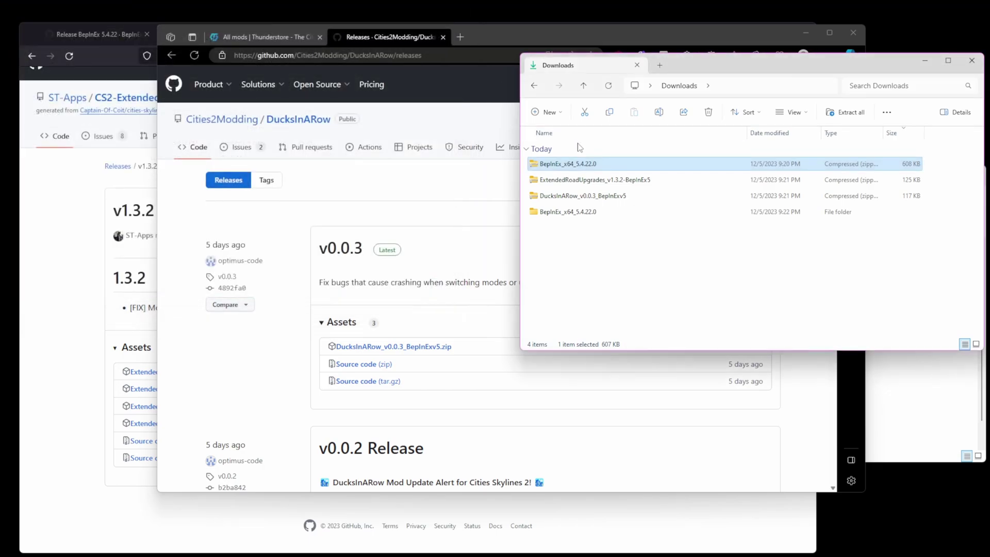
Bring up the ExtendedRoadUpgrades zip's options and look over the Cities2 game folder
right_click(614, 184)
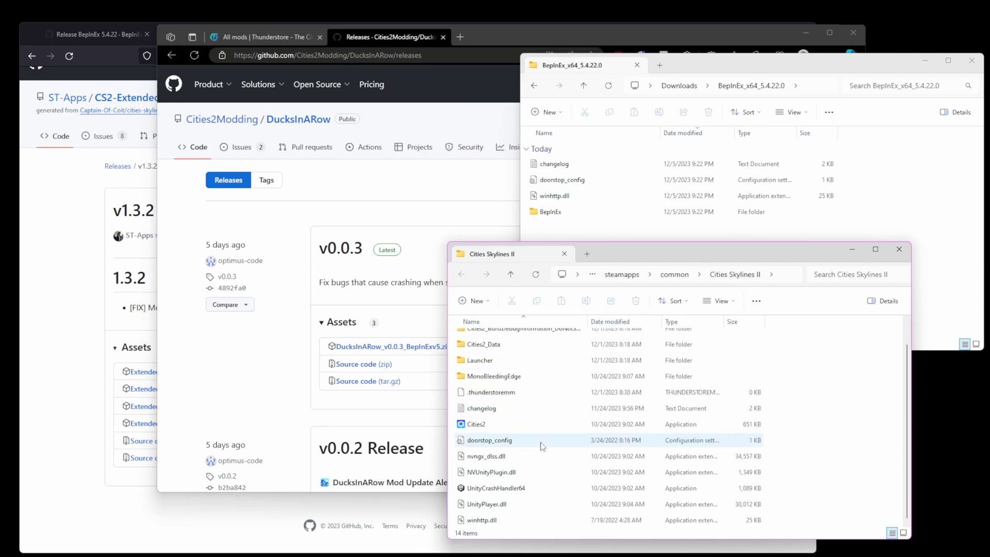
left_click(516, 455)
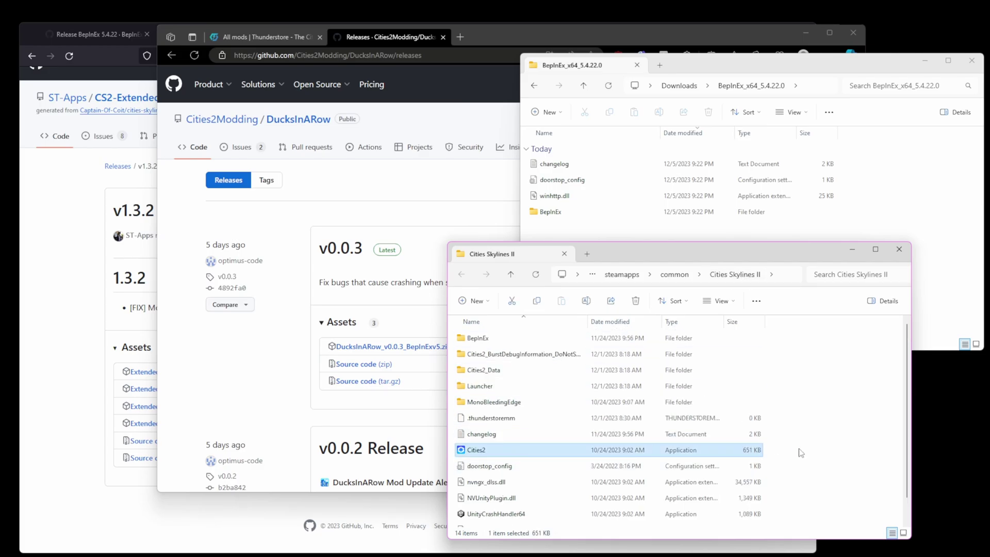
left_click(797, 424)
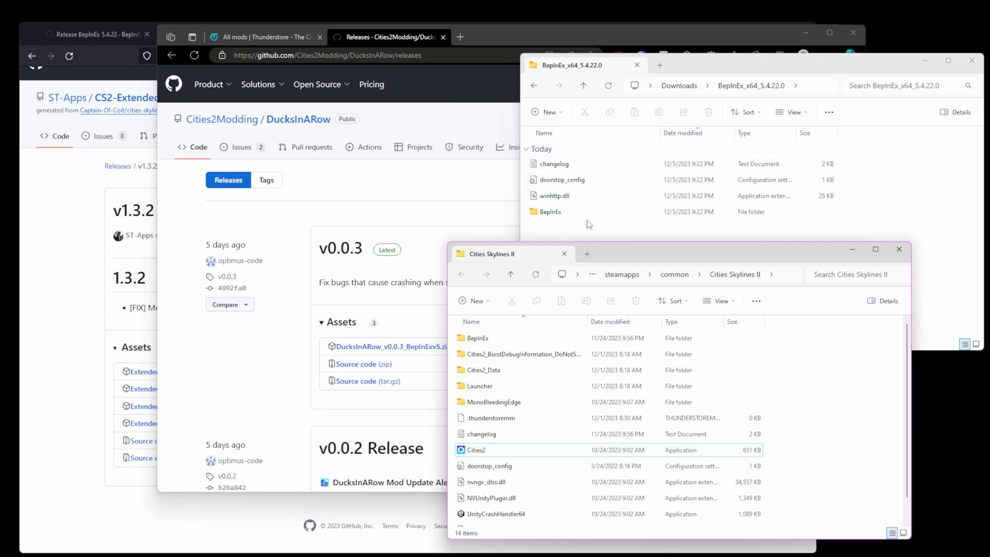
Select the four extracted BepInEx items, then open the game directory's BepInEx folder
left_click(600, 228)
left_click_drag(651, 246, 697, 244)
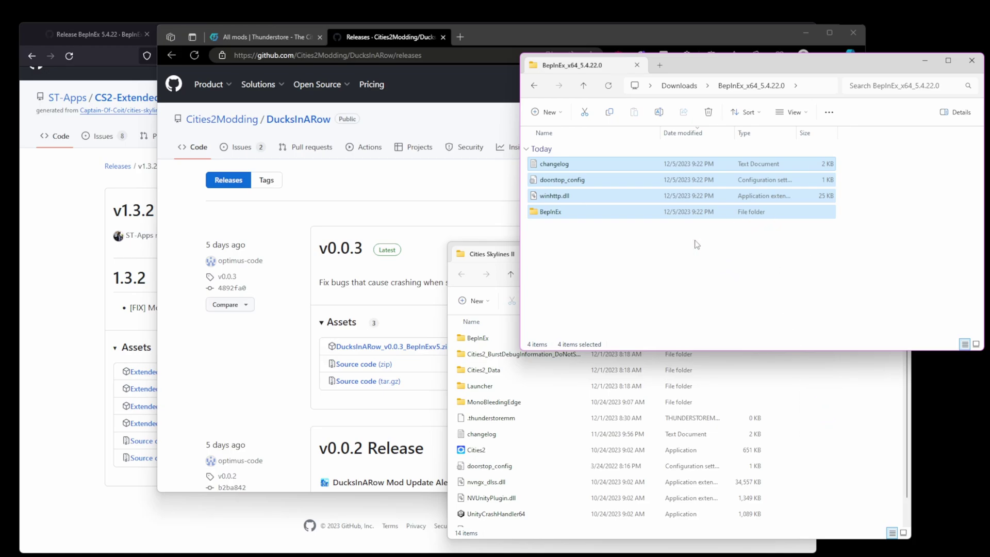
left_click(820, 320)
left_click(509, 336)
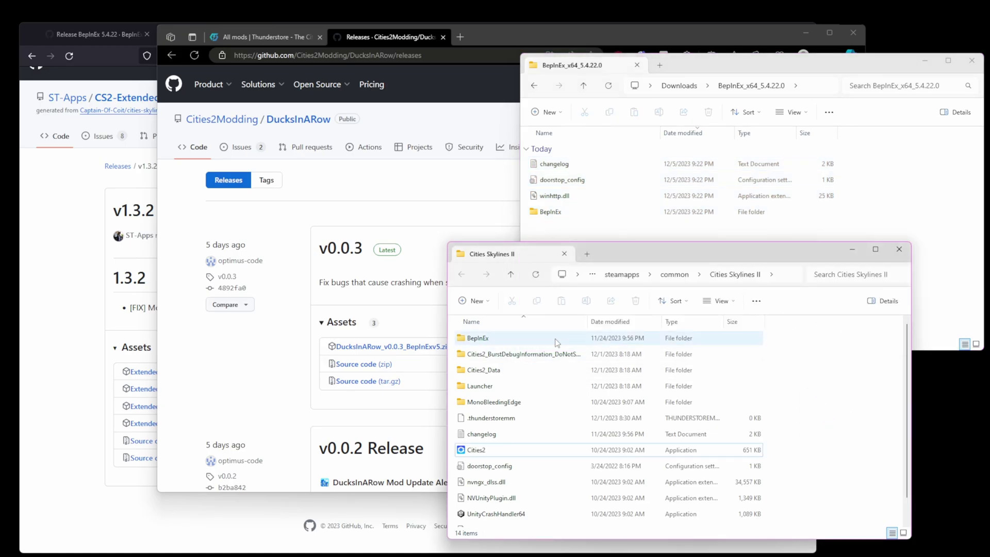
double_click(508, 336)
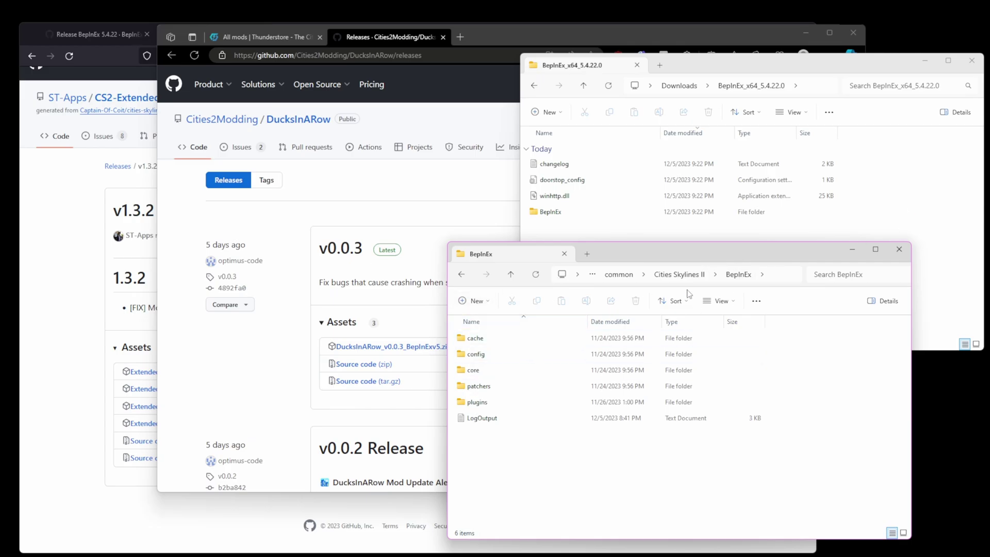
Open BepInEx\plugins alongside the ExtendedRoadUpgrades_v1.3.2-BepInEx5 download folder
double_click(501, 402)
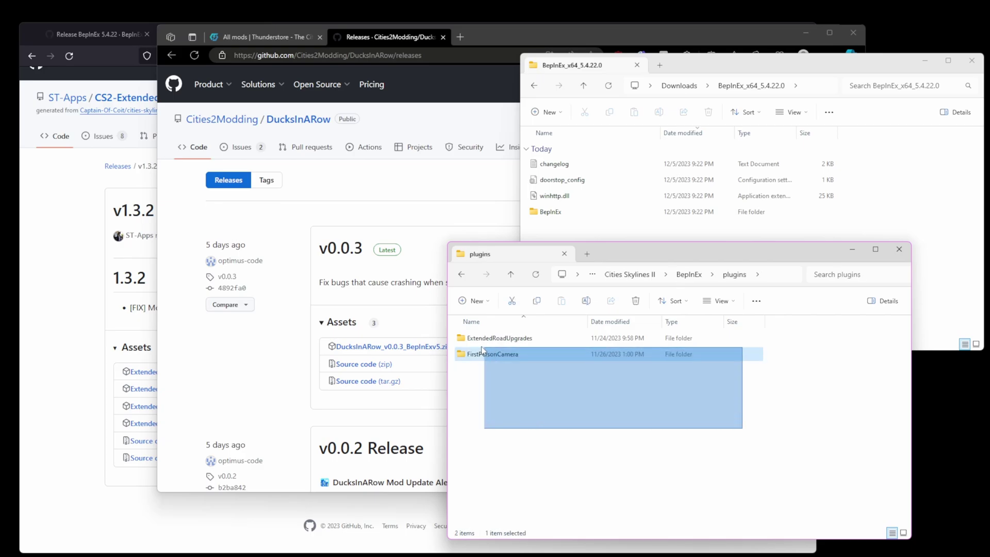
left_click(749, 87)
left_click(535, 85)
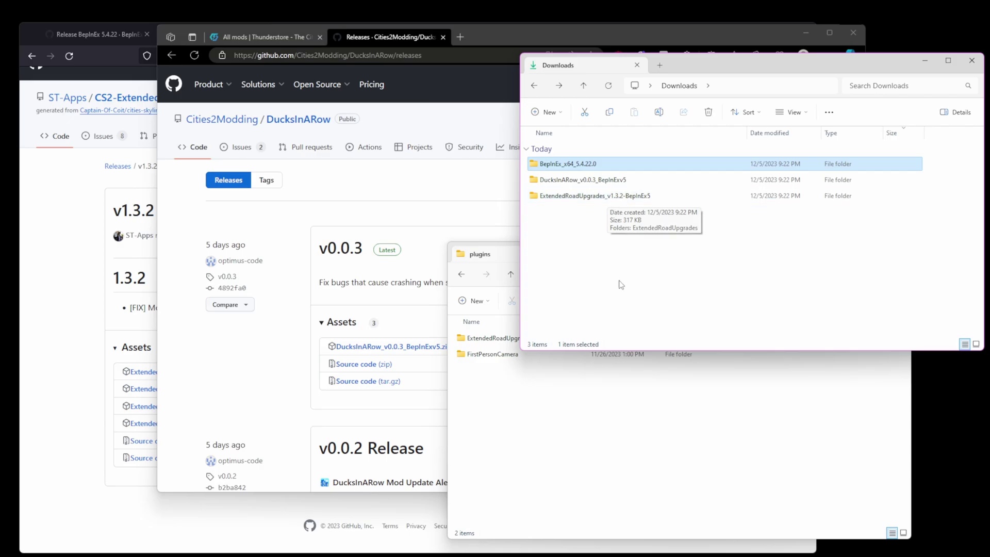
left_click(586, 413)
left_click(934, 282)
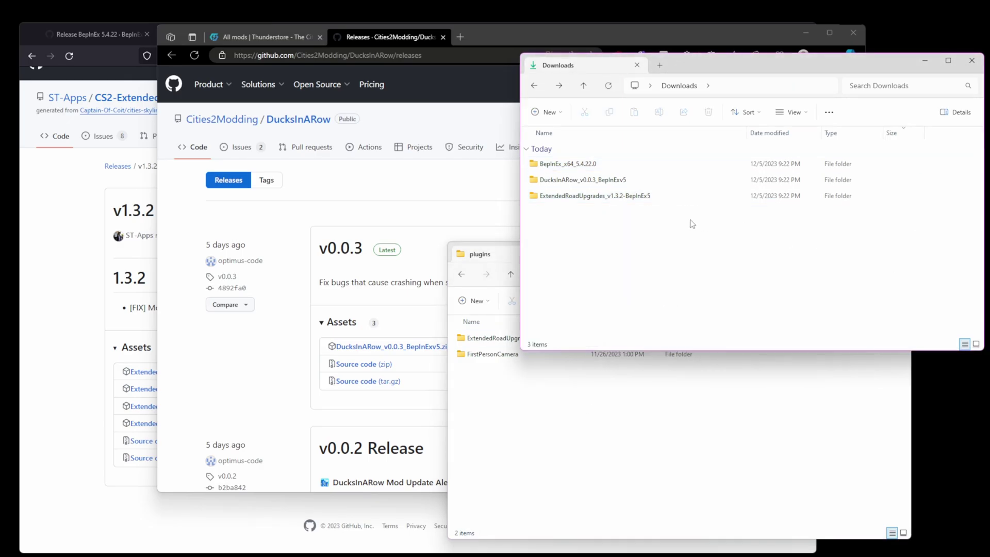
double_click(609, 200)
Copy the ExtendedRoadUpgrades mod folder into plugins, replacing the existing files
left_click(595, 168)
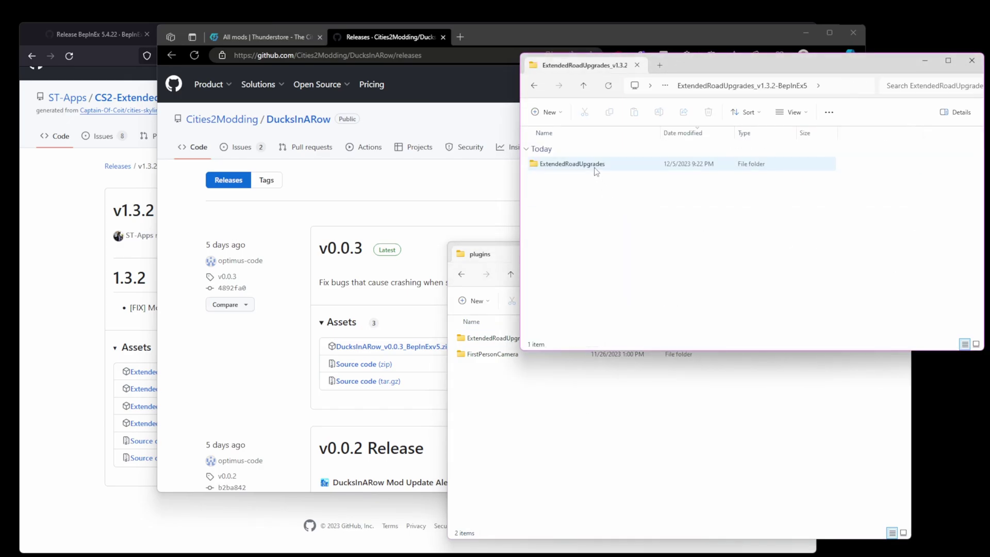
key("alt+Left")
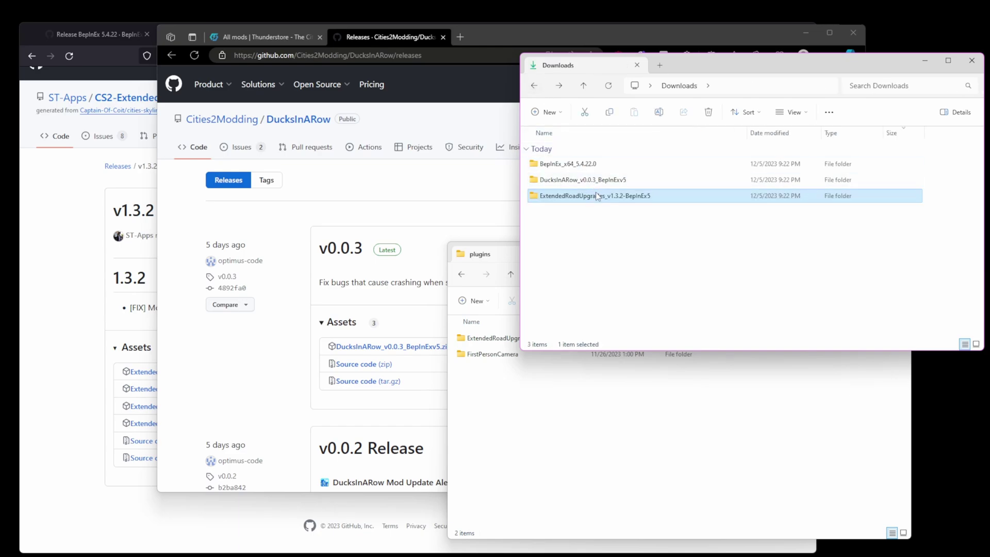
double_click(600, 197)
left_click(582, 164)
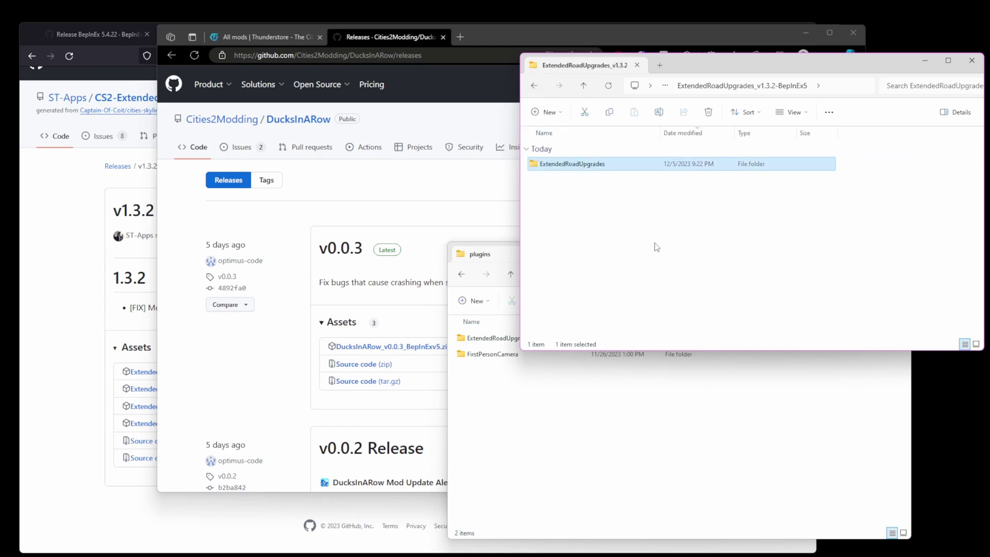
left_click(562, 411)
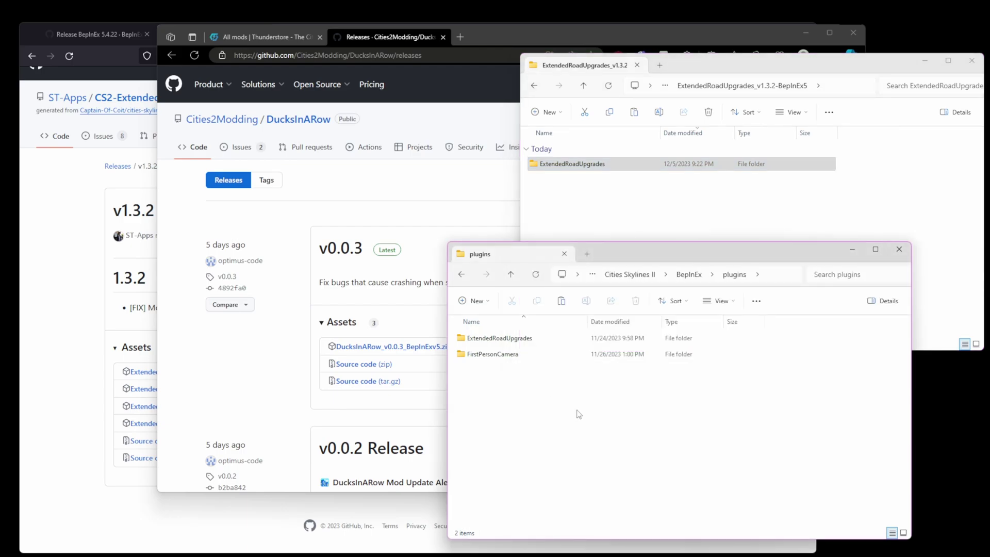
key("ctrl+v")
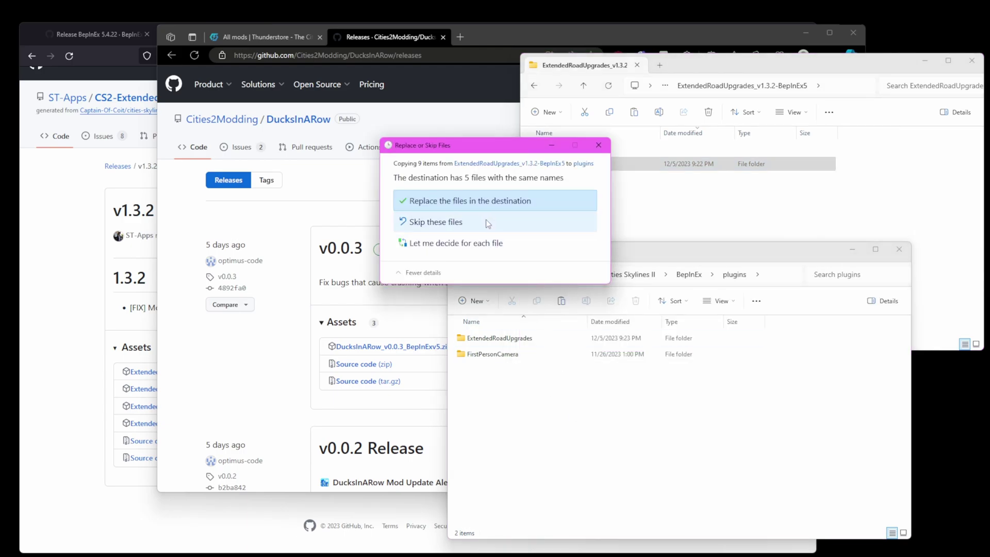
left_click(471, 200)
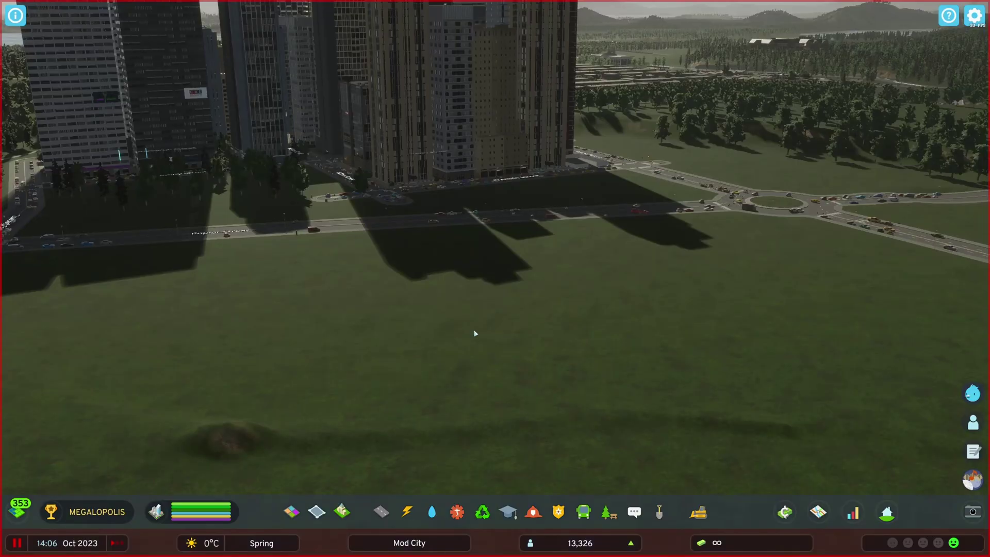
Unpause the game and draw a new road across the empty field
key("space")
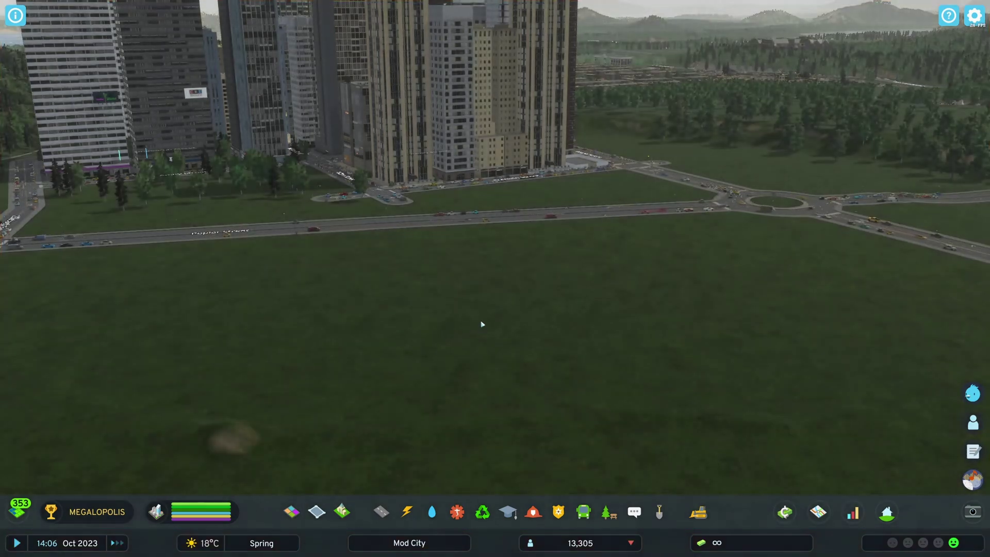
key("e")
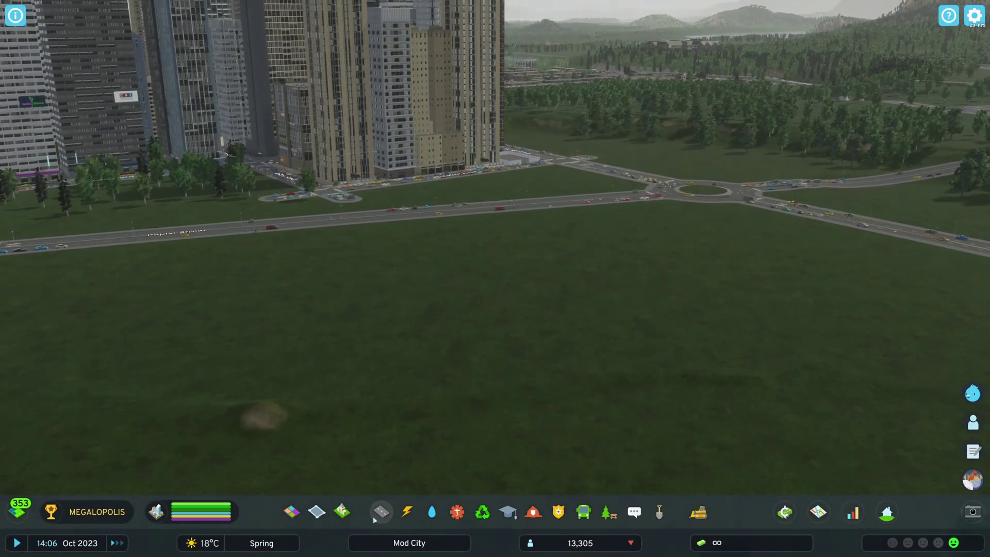
left_click(381, 512)
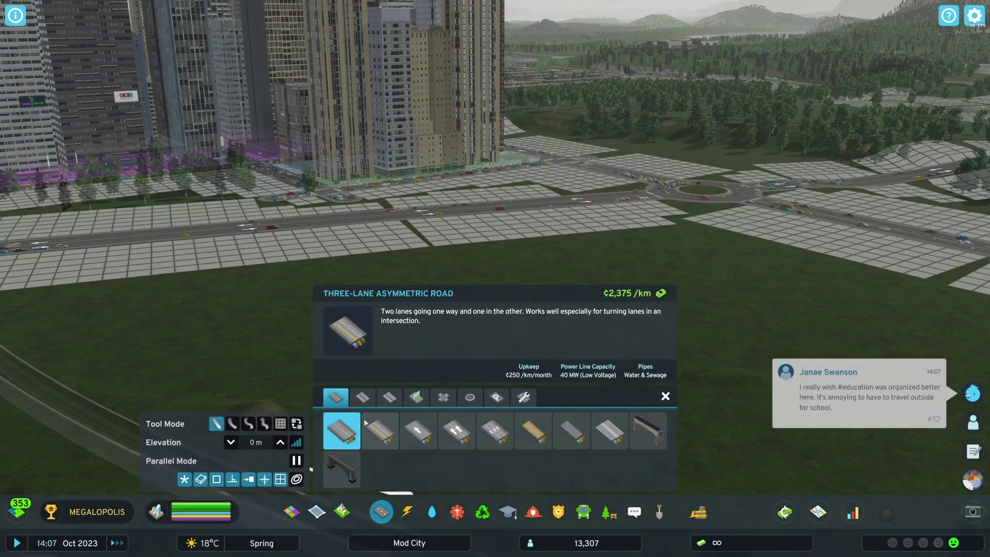
key("w")
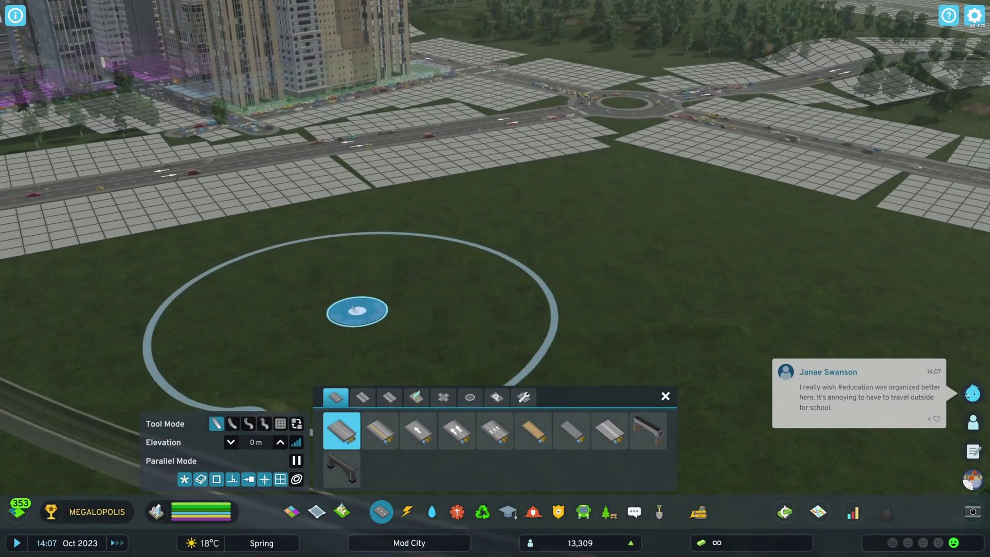
left_click(333, 284)
left_click(638, 298)
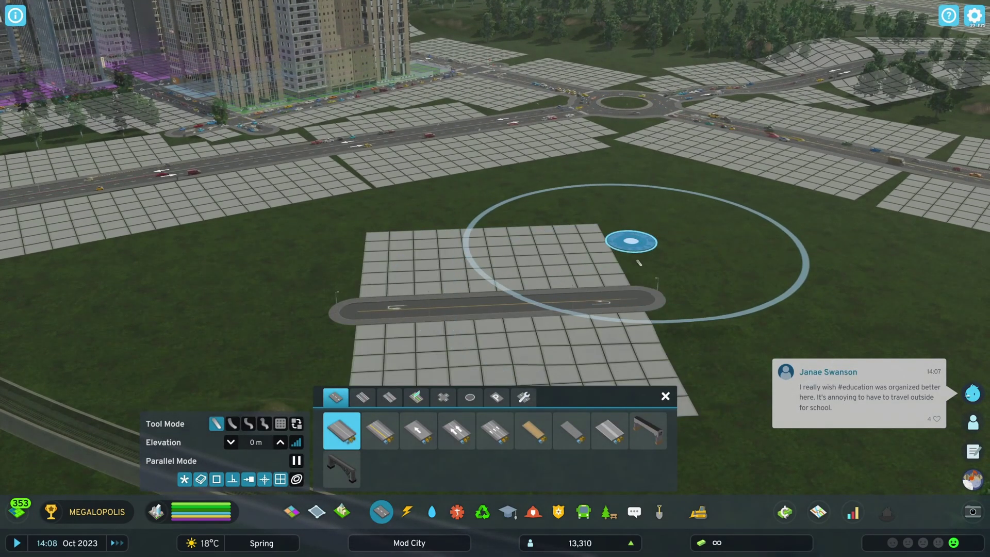
Apply a Road Services upgrade to the new Sunnyside Street
left_click(523, 397)
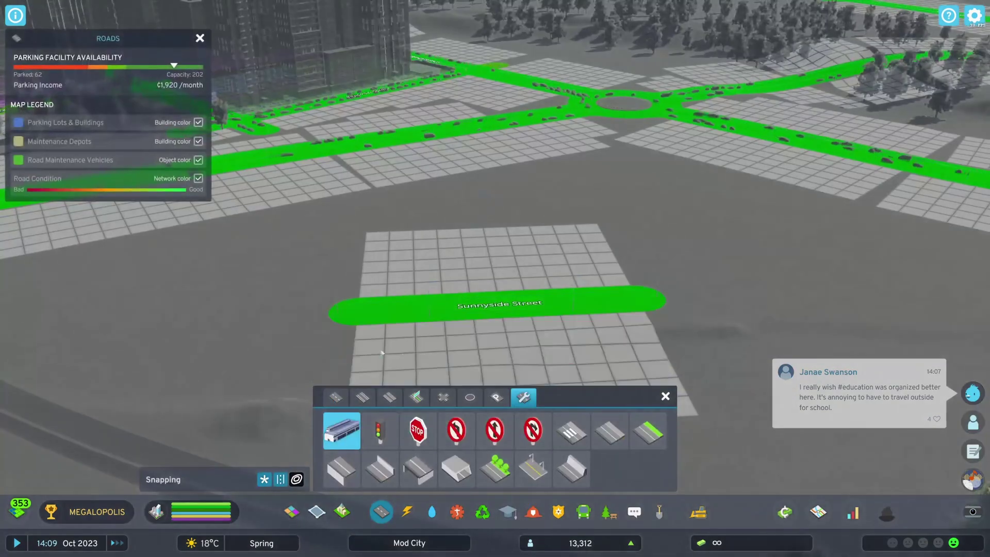
left_click(341, 469)
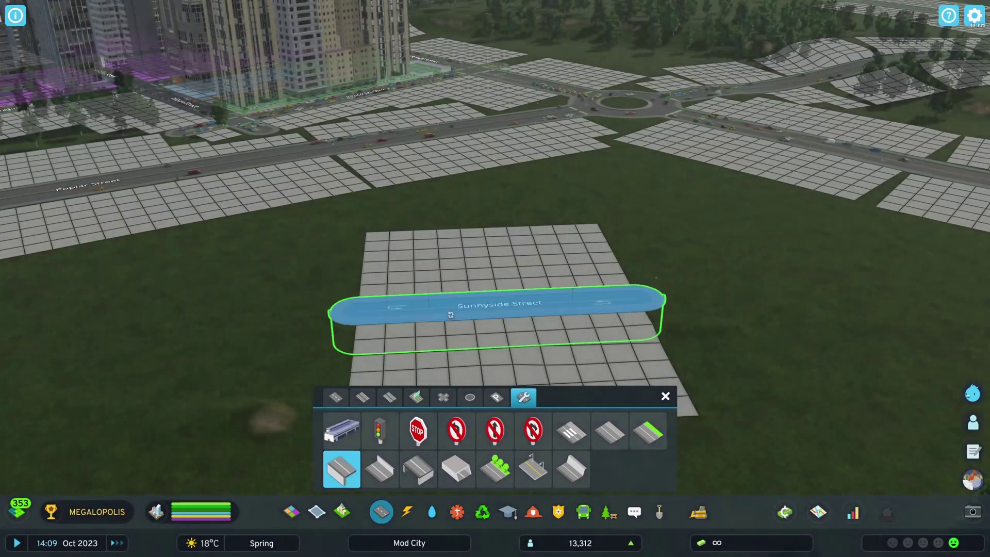
left_click(453, 317)
scroll(486, 267, "up", 3)
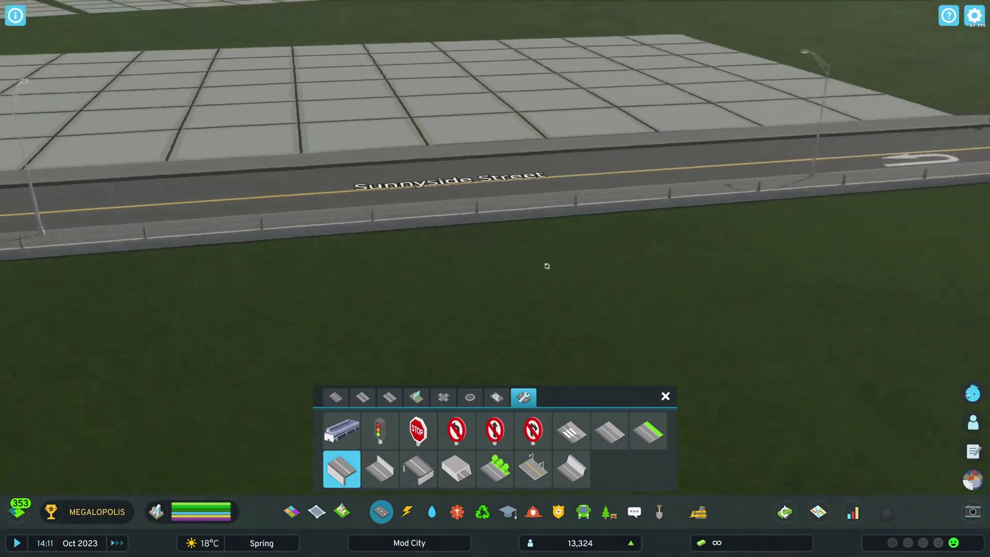
Reshape the terrain beside the road with a Landscaping terrain brush
left_click(659, 512)
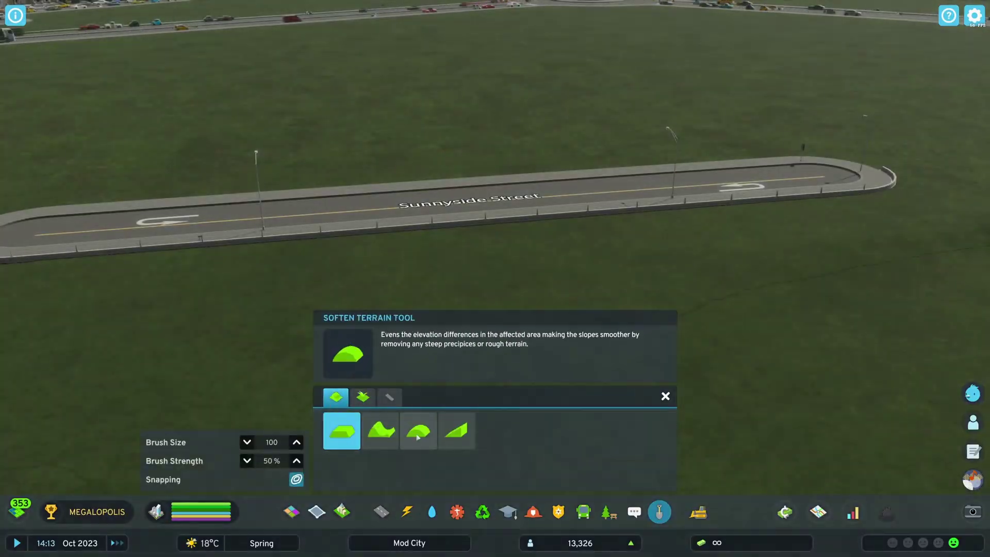
left_click(380, 431)
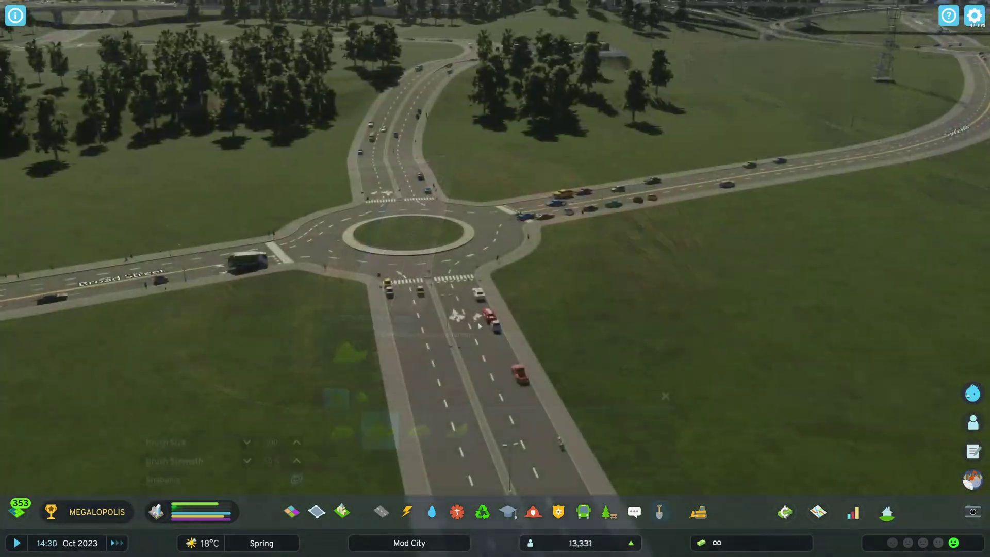
scroll(442, 322, "up", 3)
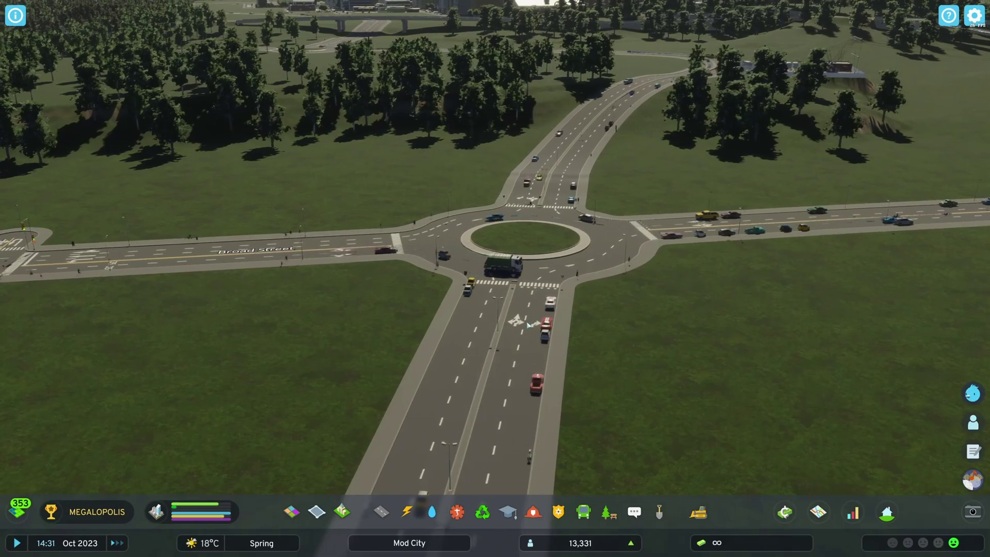
key("q")
key("q")
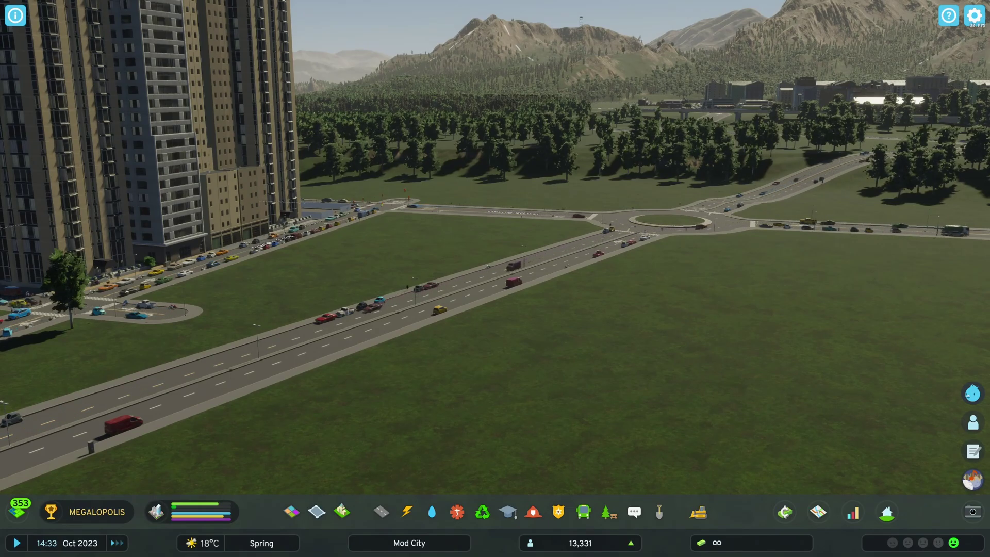
Pick a tree from Landscaping vegetation and try a tree line, then cancel it
key("e")
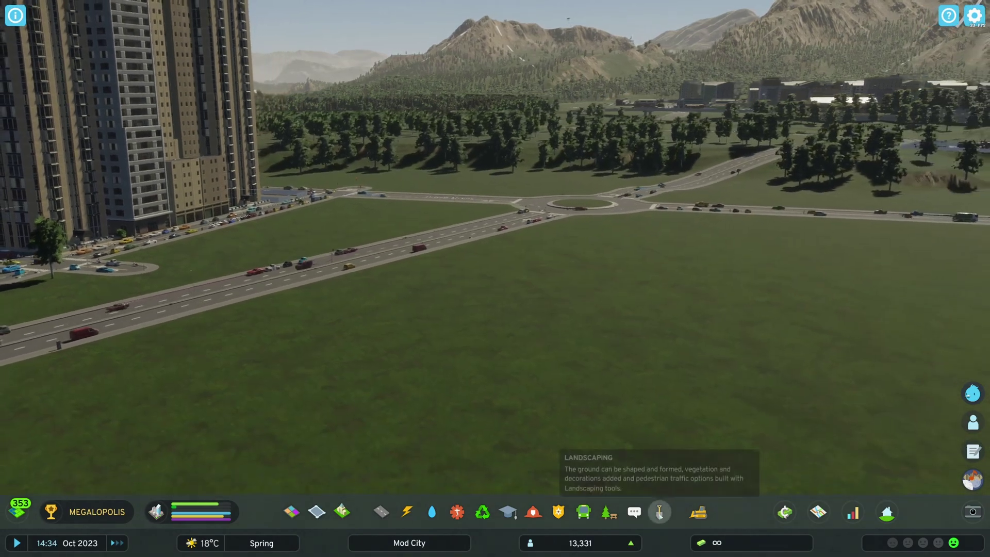
left_click(659, 512)
left_click(363, 397)
scroll(475, 331, "down", 3)
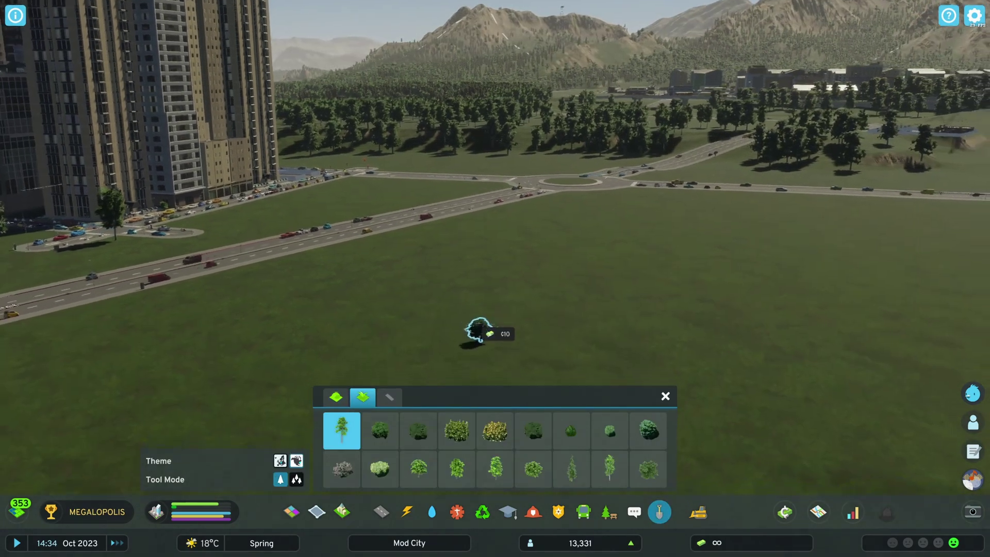
left_click(458, 279)
key("d")
scroll(789, 175, "down", 2)
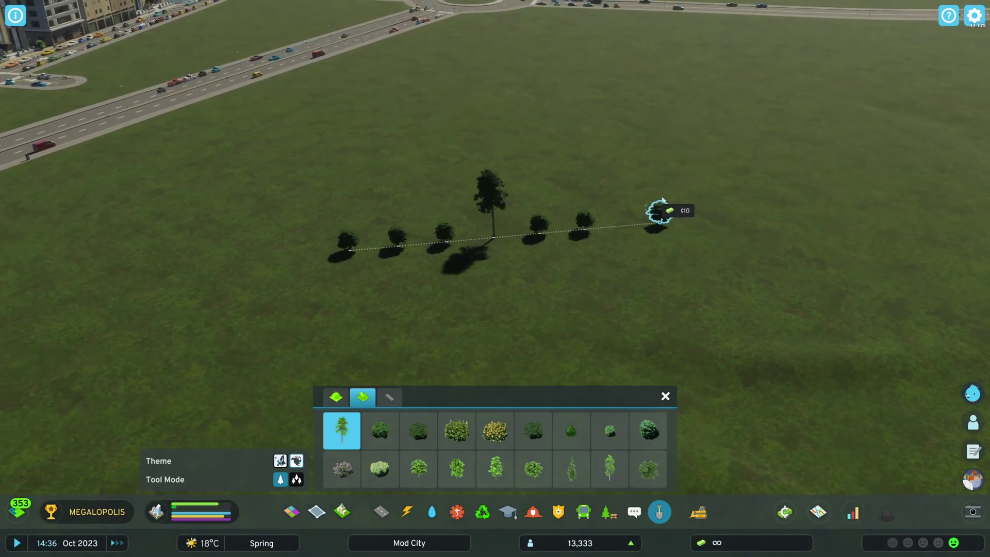
right_click(659, 210)
key("Escape")
Enable the Line Tool (Ctrl+L) and plant a five-tree line across the field
left_click(659, 511)
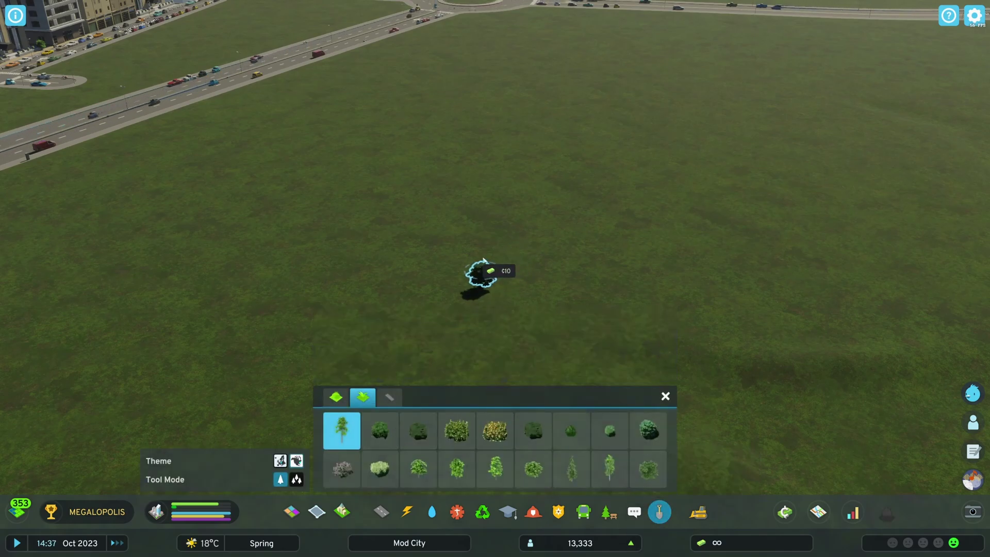
key("ctrl+l")
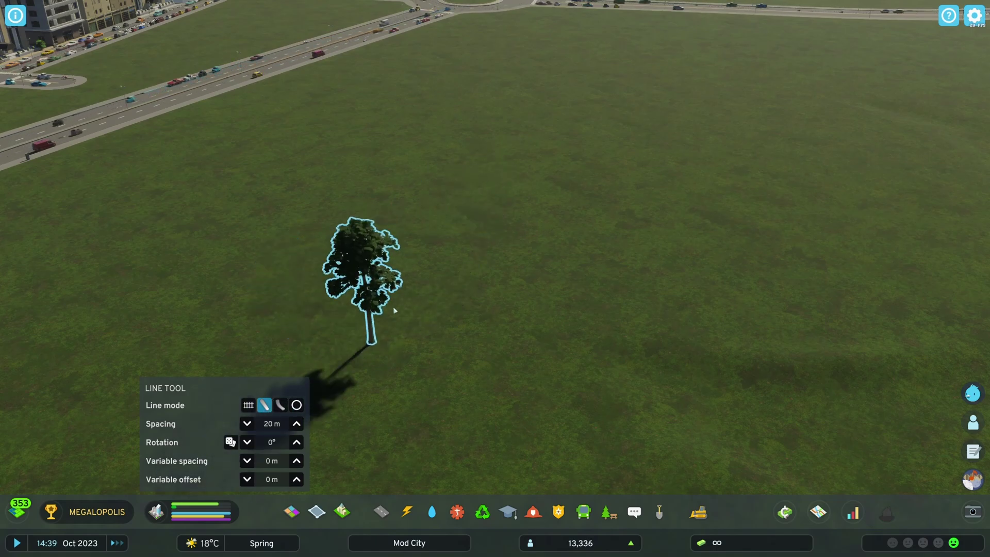
left_click(407, 273)
right_click(786, 337)
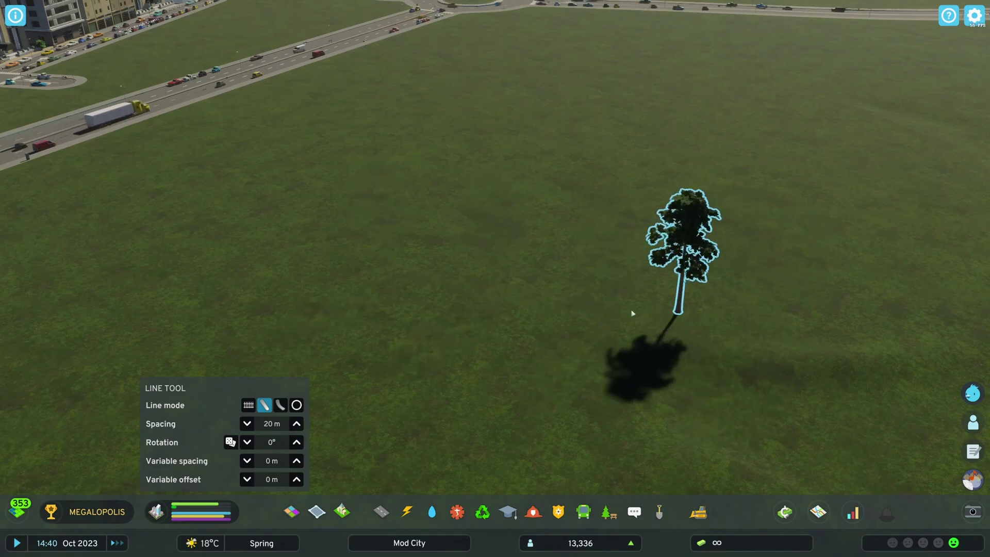
left_click(405, 293)
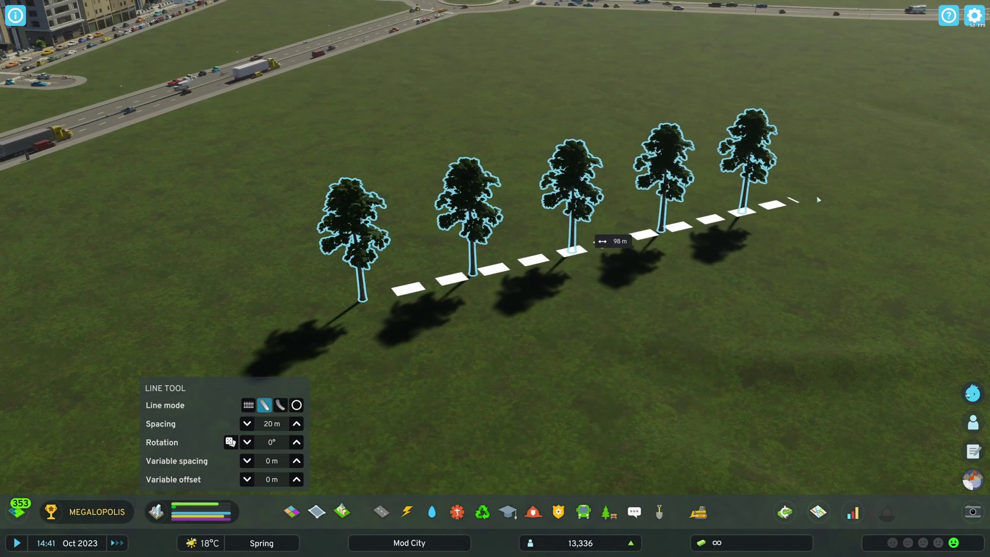
left_click(830, 203)
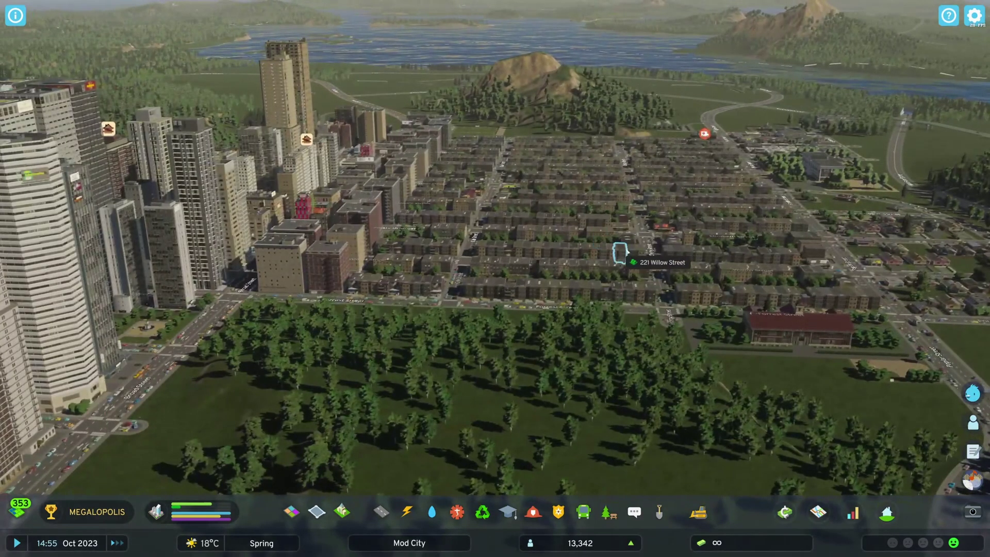
key("e")
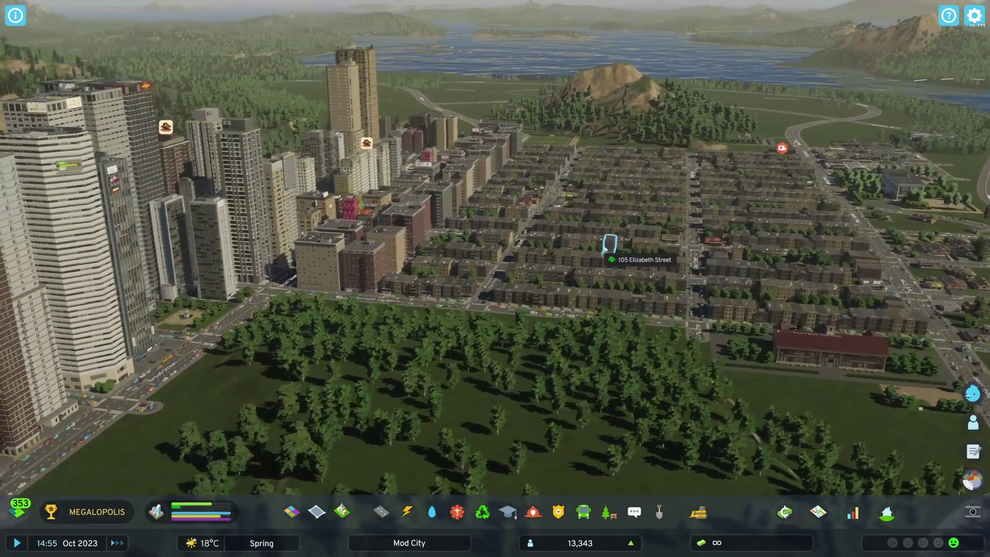
key("q")
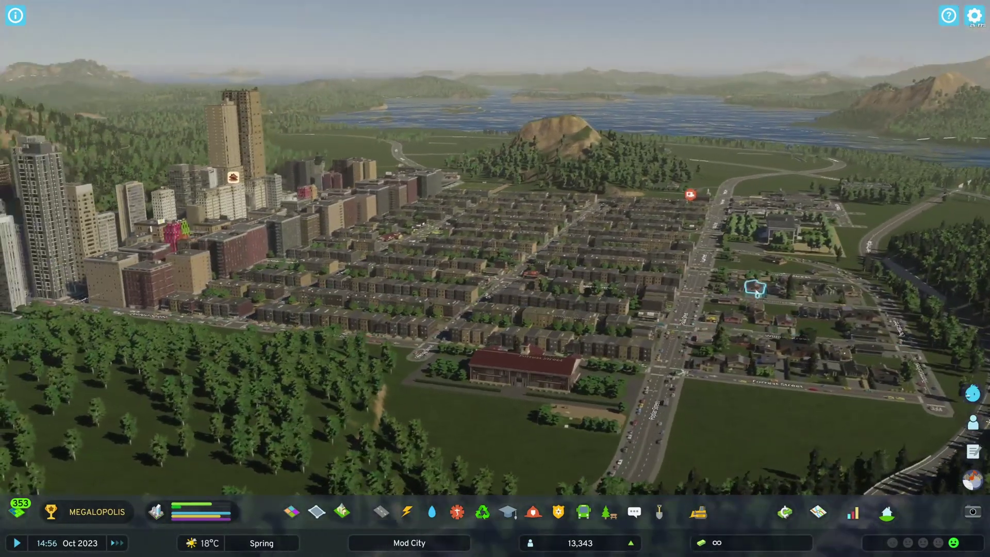
key("r")
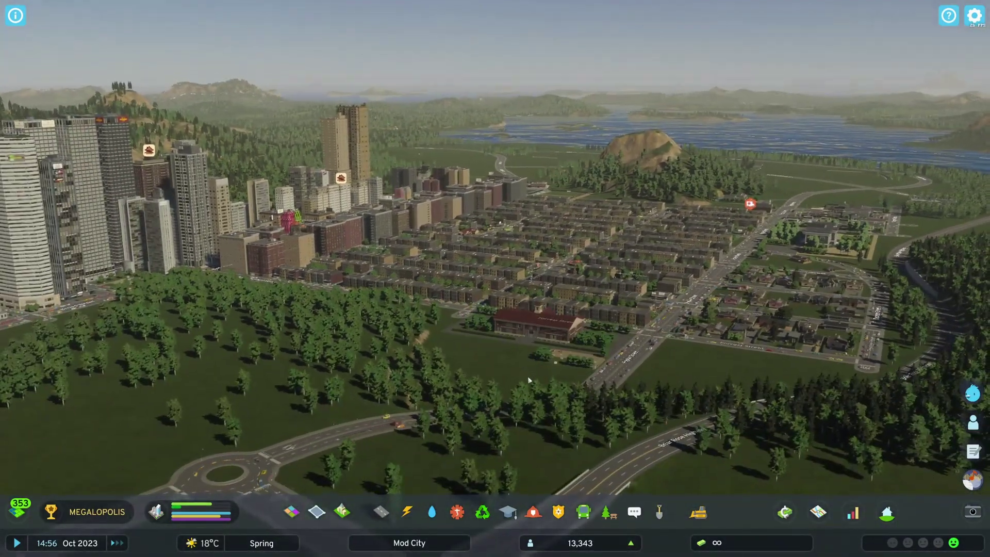